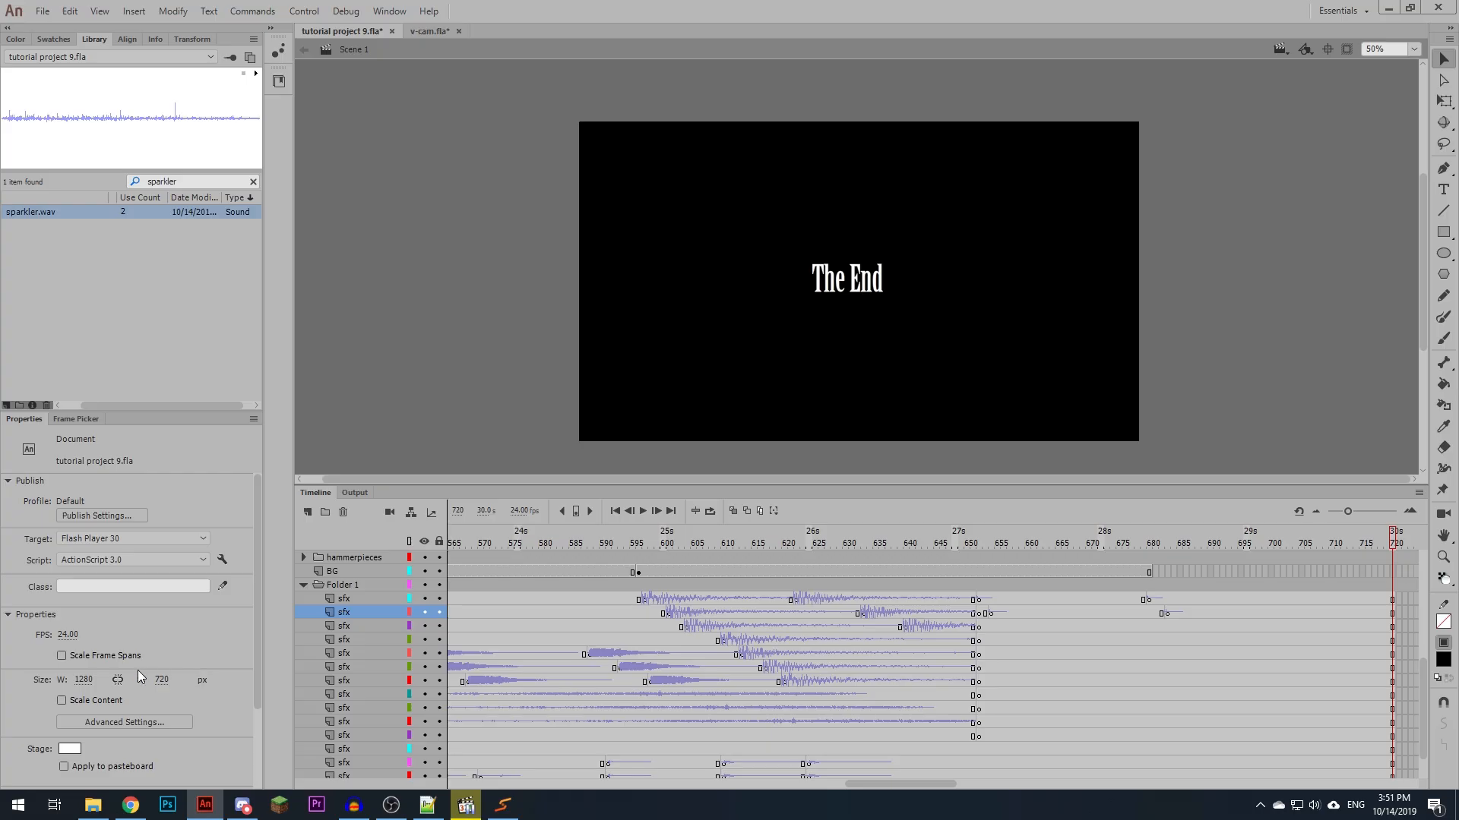
# - Turn on content scaling and set the stage width to 1920 px
pyautogui.click(61, 700)
pyautogui.click(84, 680)
pyautogui.write('192')
pyautogui.press('Return')
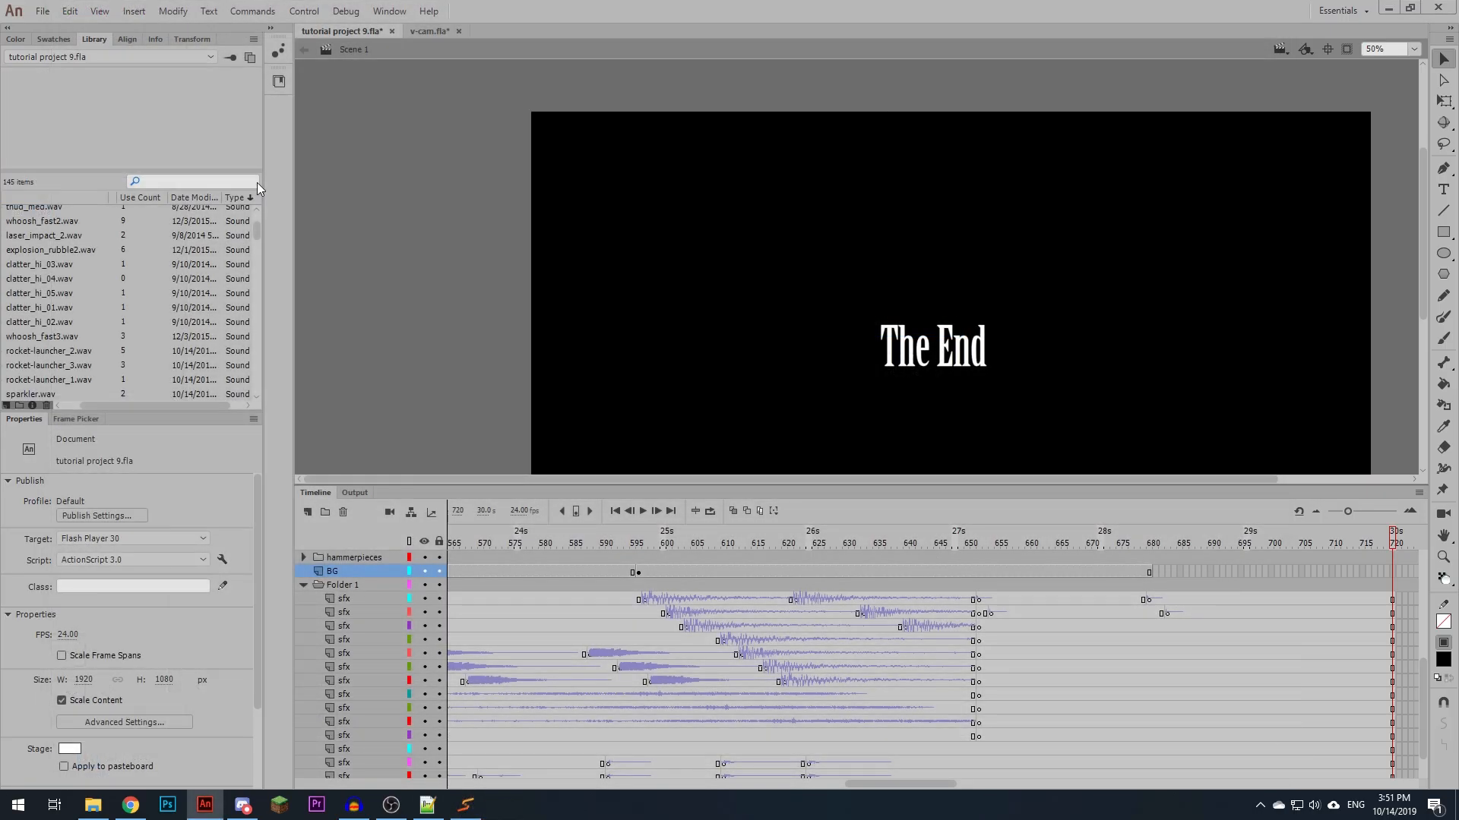
# - Search the library for "bit" and select every bitmap from Bitmap 1 to Bitmap 20
pyautogui.click(251, 182)
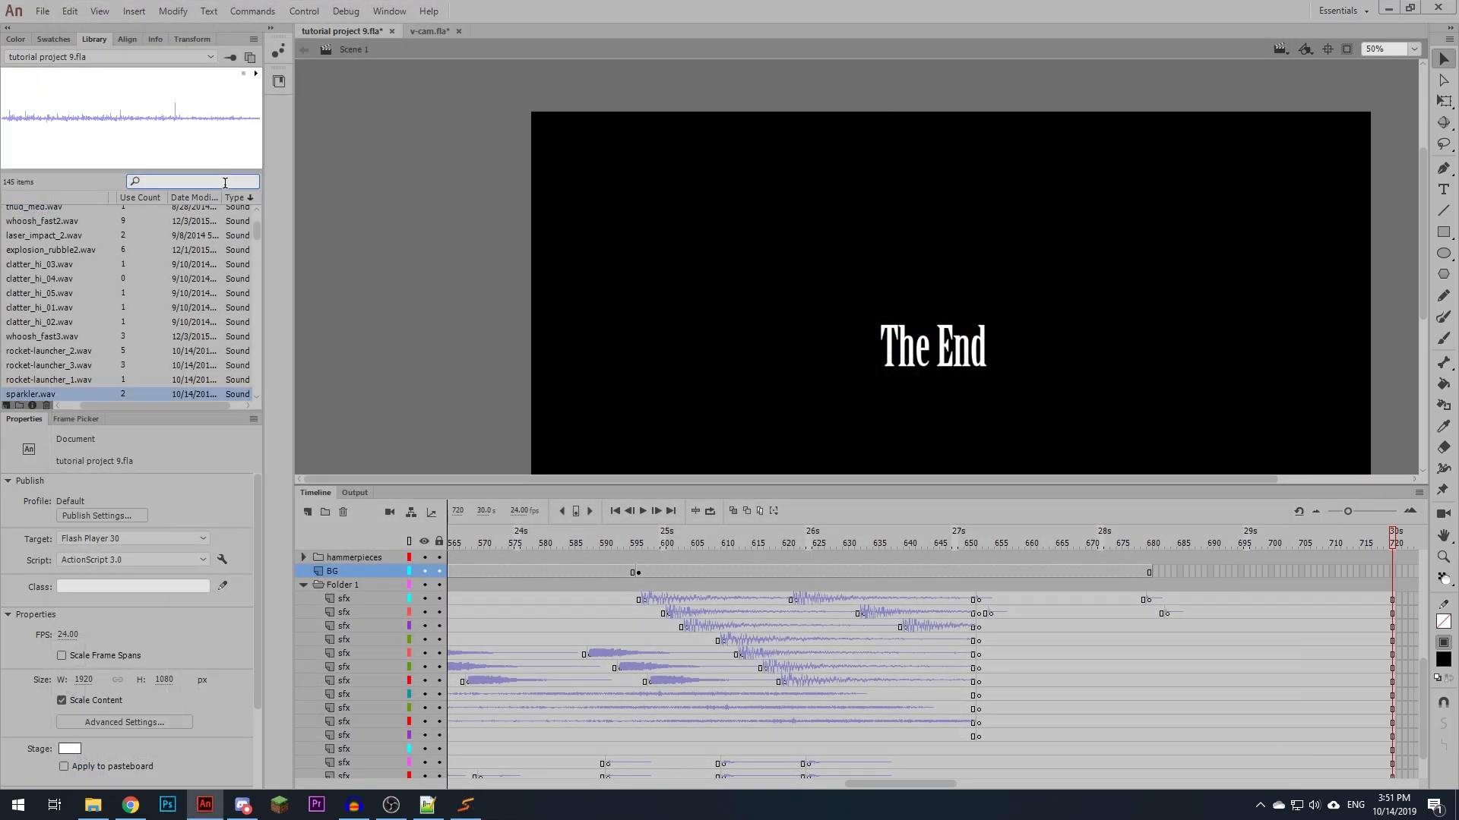
pyautogui.write('bit')
pyautogui.moveTo(130, 408); pyautogui.dragTo(110, 408)
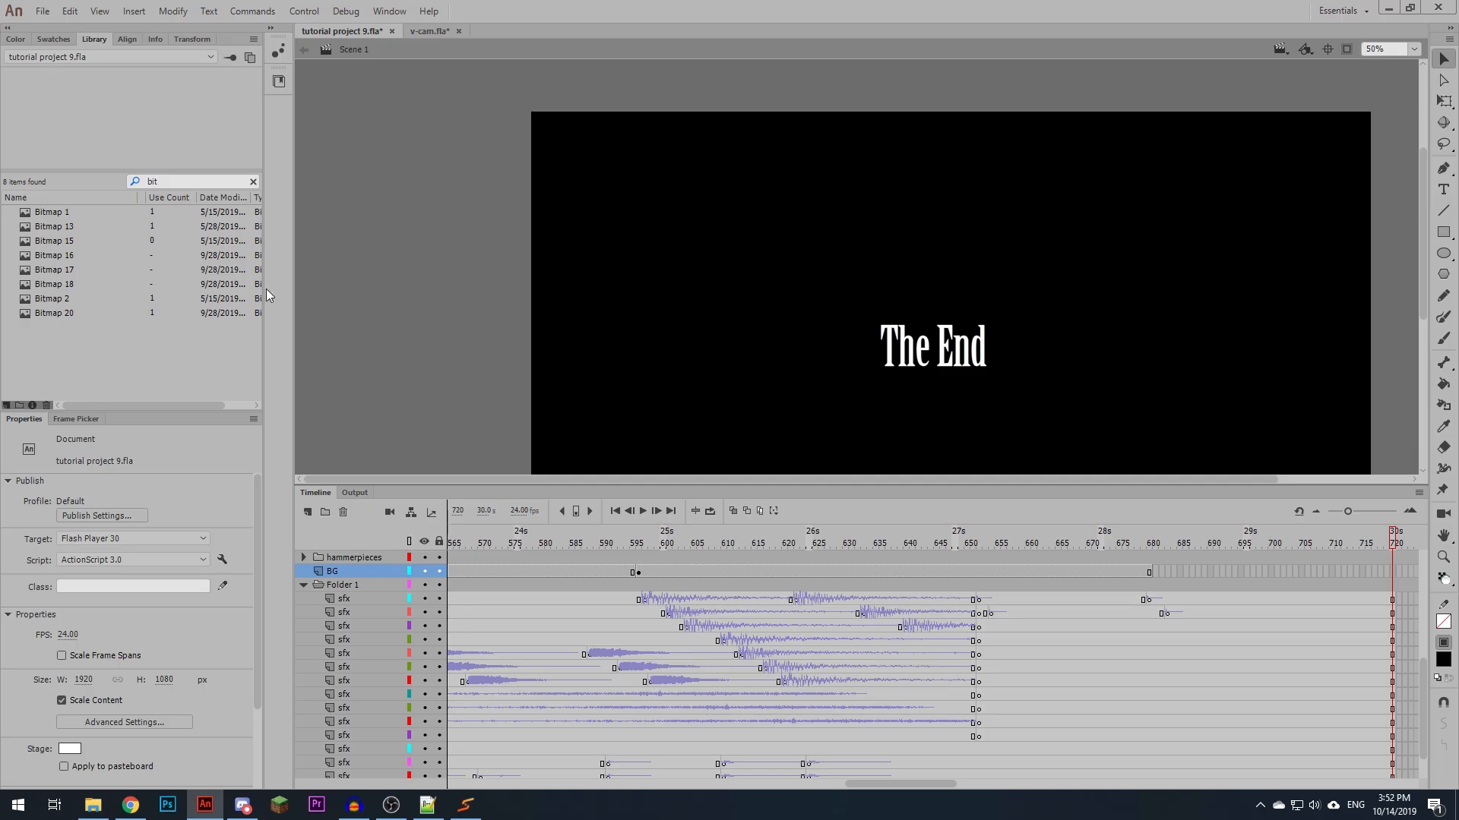
pyautogui.moveTo(266, 288); pyautogui.dragTo(318, 289)
pyautogui.click(50, 212)
pyautogui.keyDown('shift'); pyautogui.click(59, 315); pyautogui.keyUp('shift')
# - Allow smoothing and set Lossless (PNG/GIF) compression in the properties of the selected bitmaps
pyautogui.rightClick(60, 314)
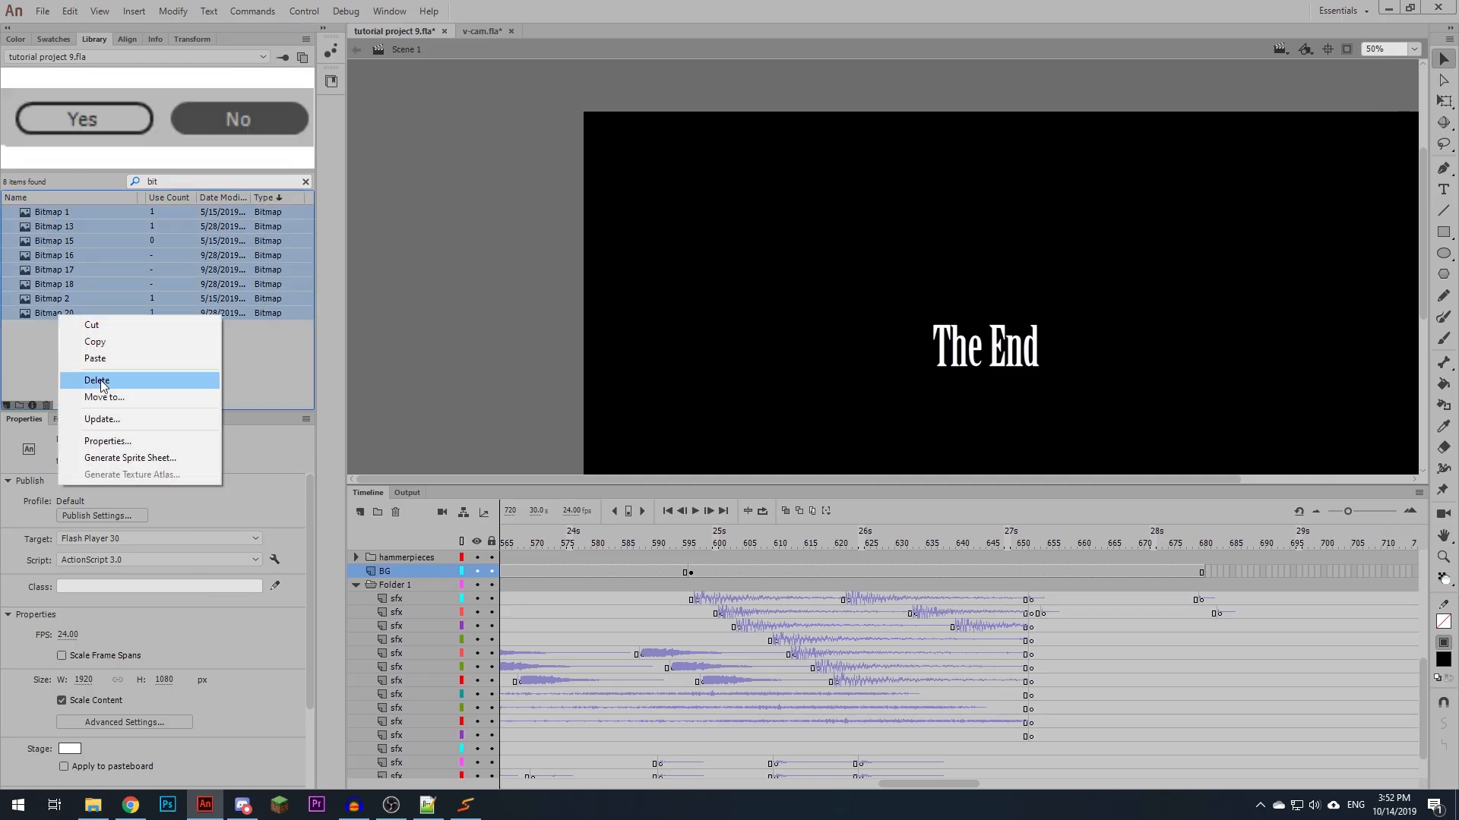
pyautogui.click(111, 441)
pyautogui.click(710, 249)
pyautogui.click(727, 279)
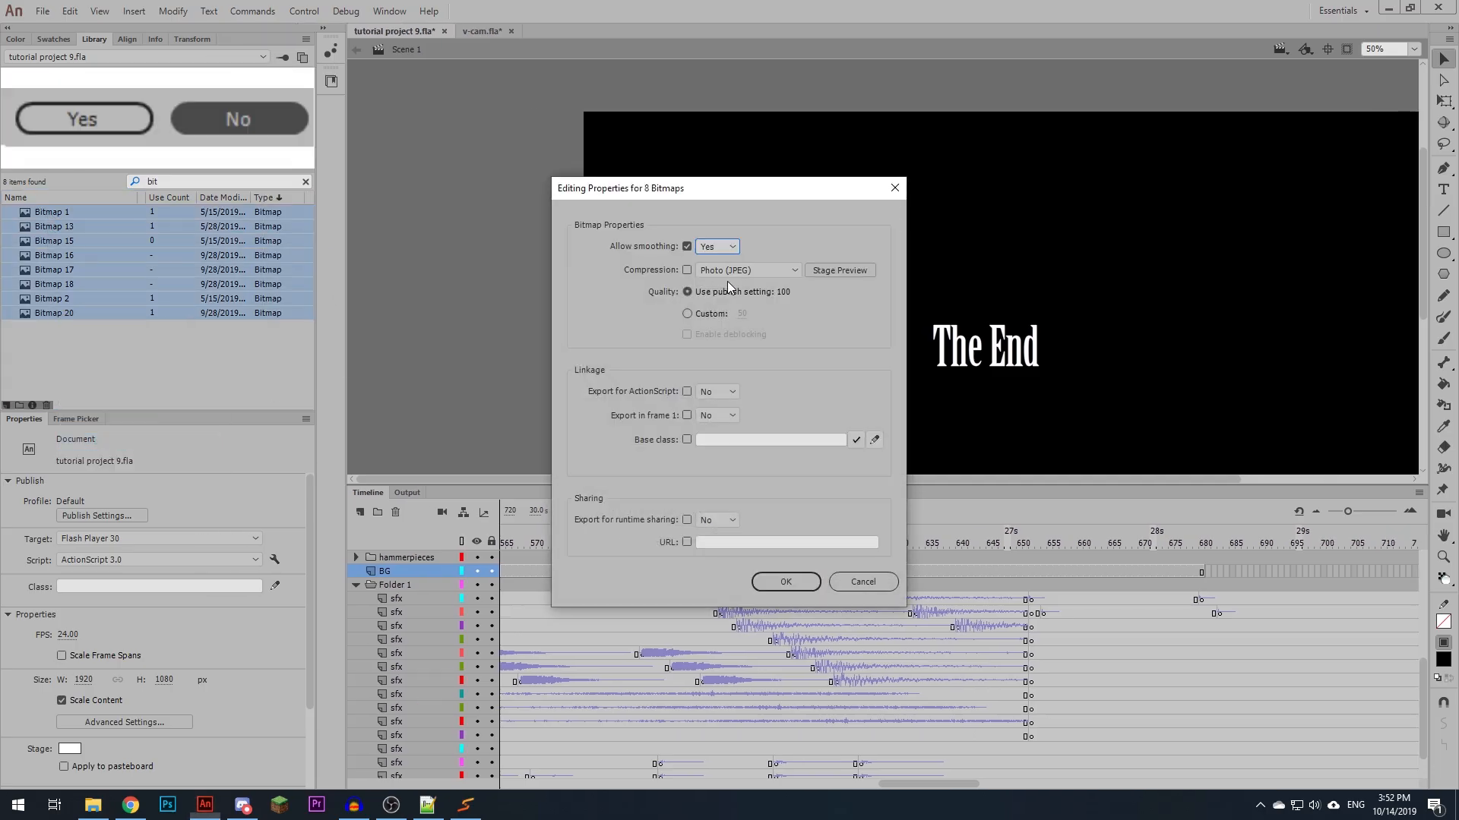
pyautogui.click(731, 272)
pyautogui.click(733, 303)
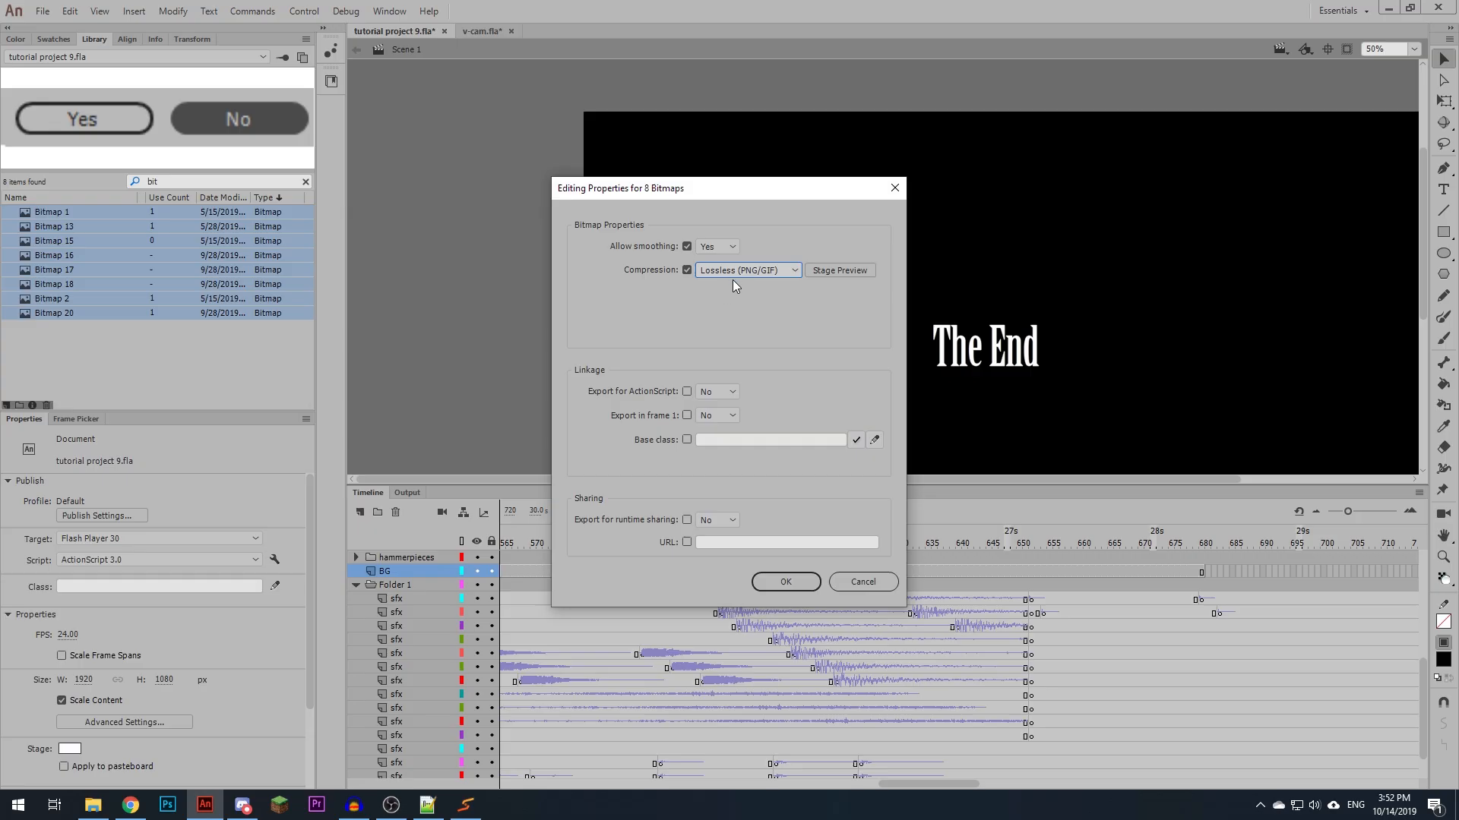
pyautogui.click(780, 589)
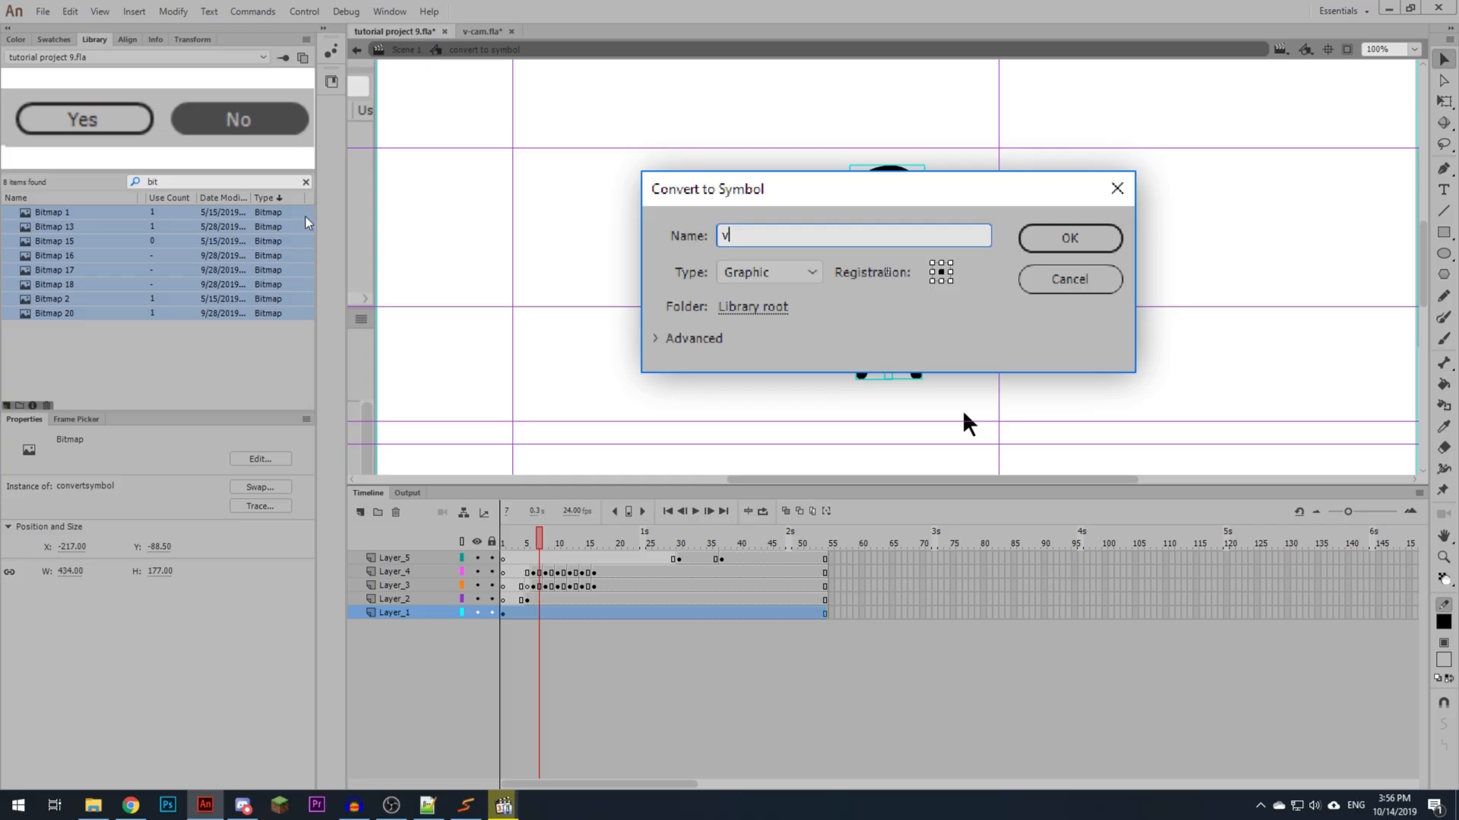
# - Clear the library search and select the bitmaps from brush down through save
pyautogui.click(305, 182)
pyautogui.scroll(-10, 129, 287)
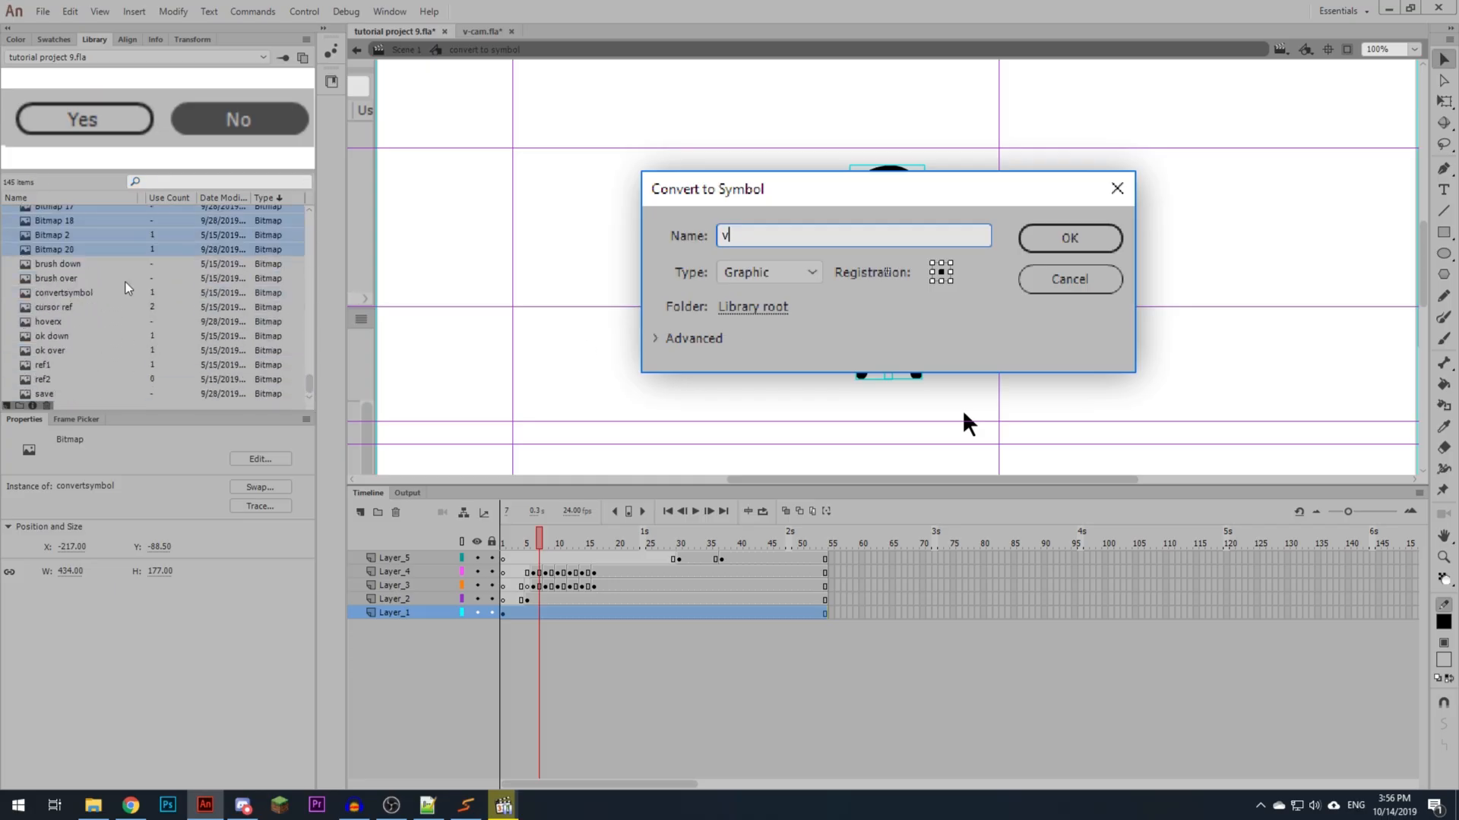
pyautogui.click(70, 275)
pyautogui.click(66, 265)
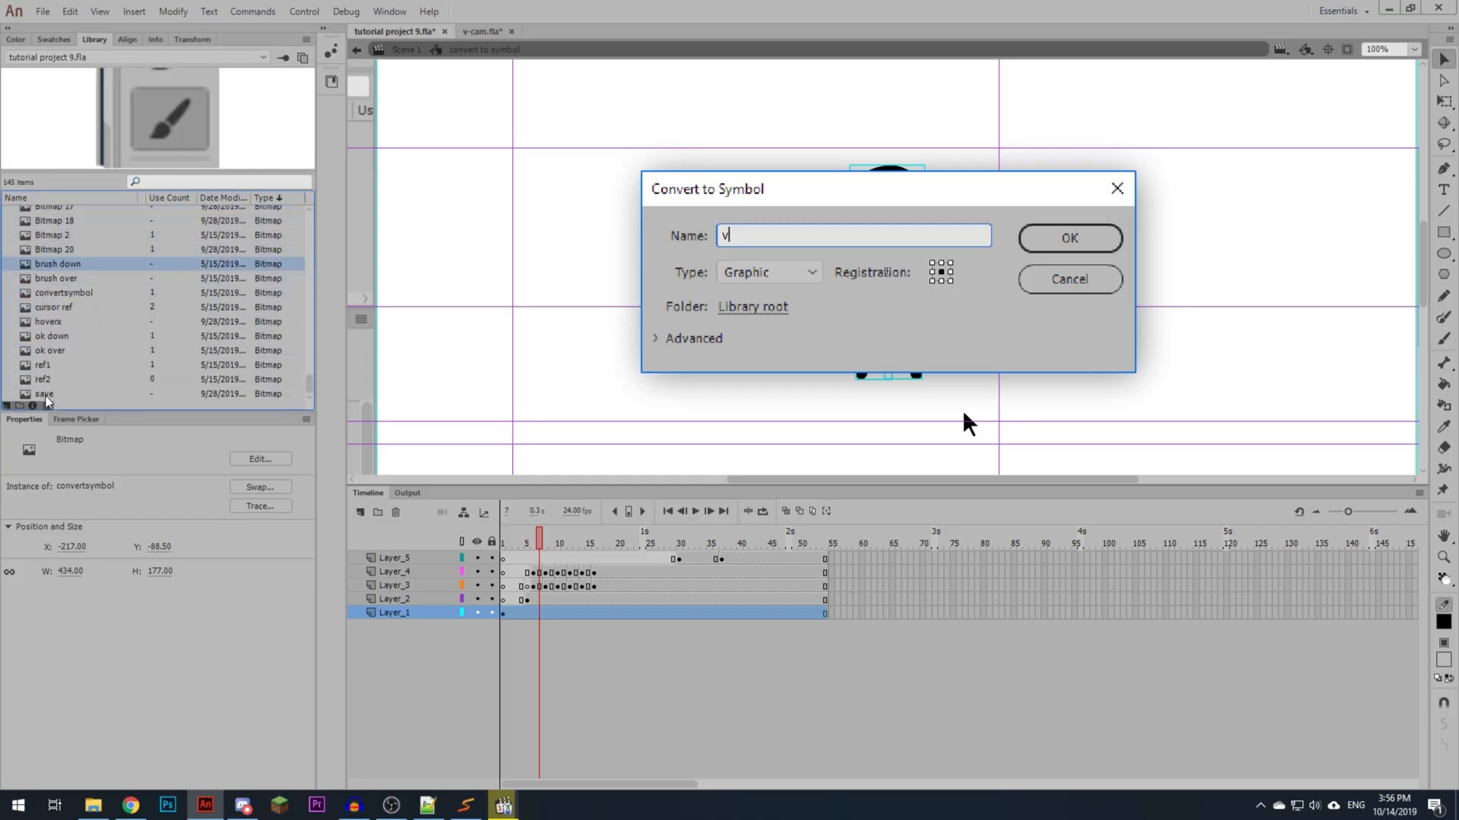
pyautogui.keyDown('shift'); pyautogui.click(45, 395); pyautogui.keyUp('shift')
# - Set Lossless (PNG/GIF) compression and allow smoothing for the bitmaps from brush down through save
pyautogui.rightClick(66, 340)
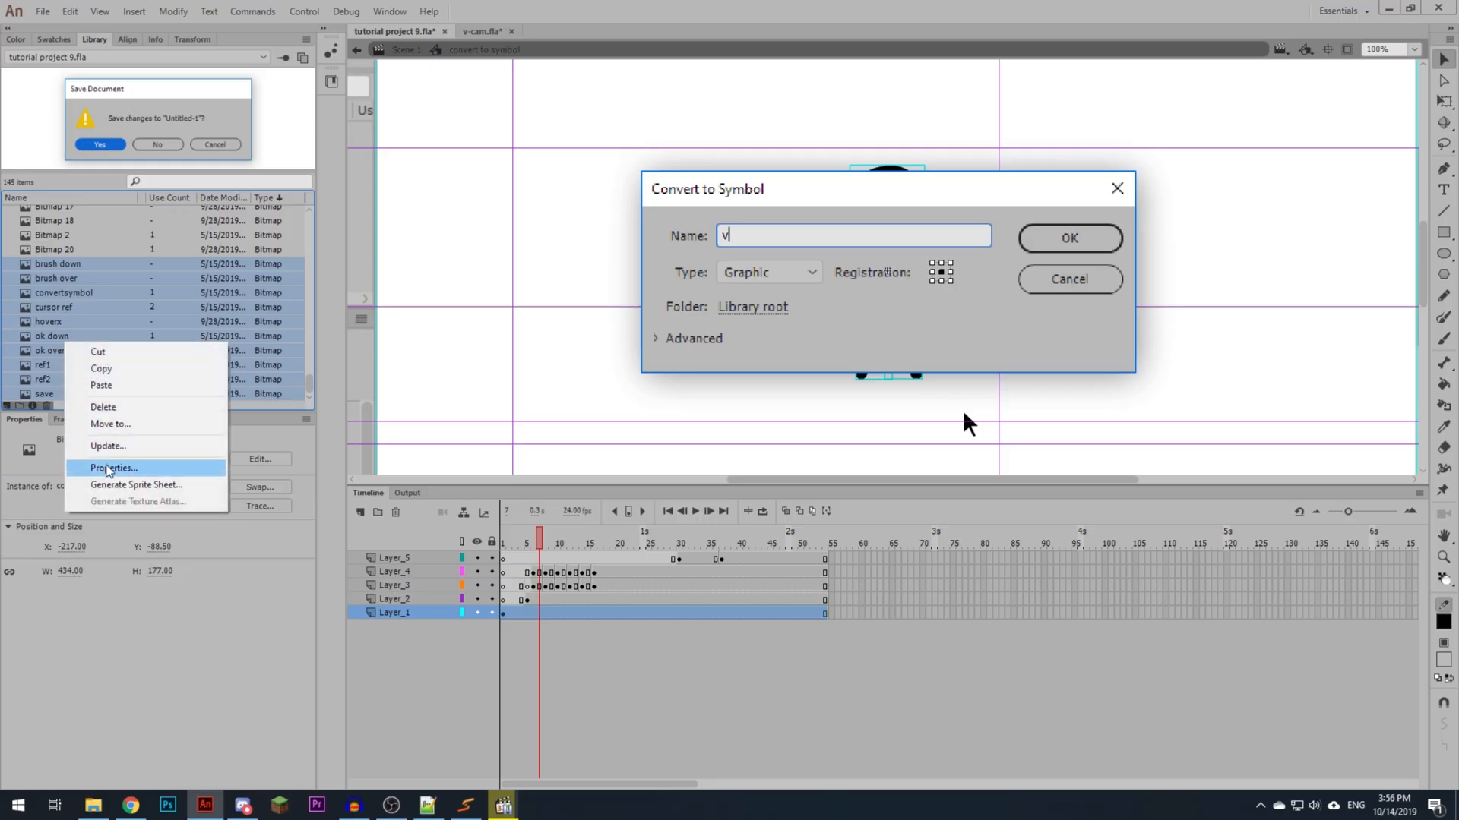
pyautogui.click(98, 468)
pyautogui.click(687, 270)
pyautogui.click(706, 270)
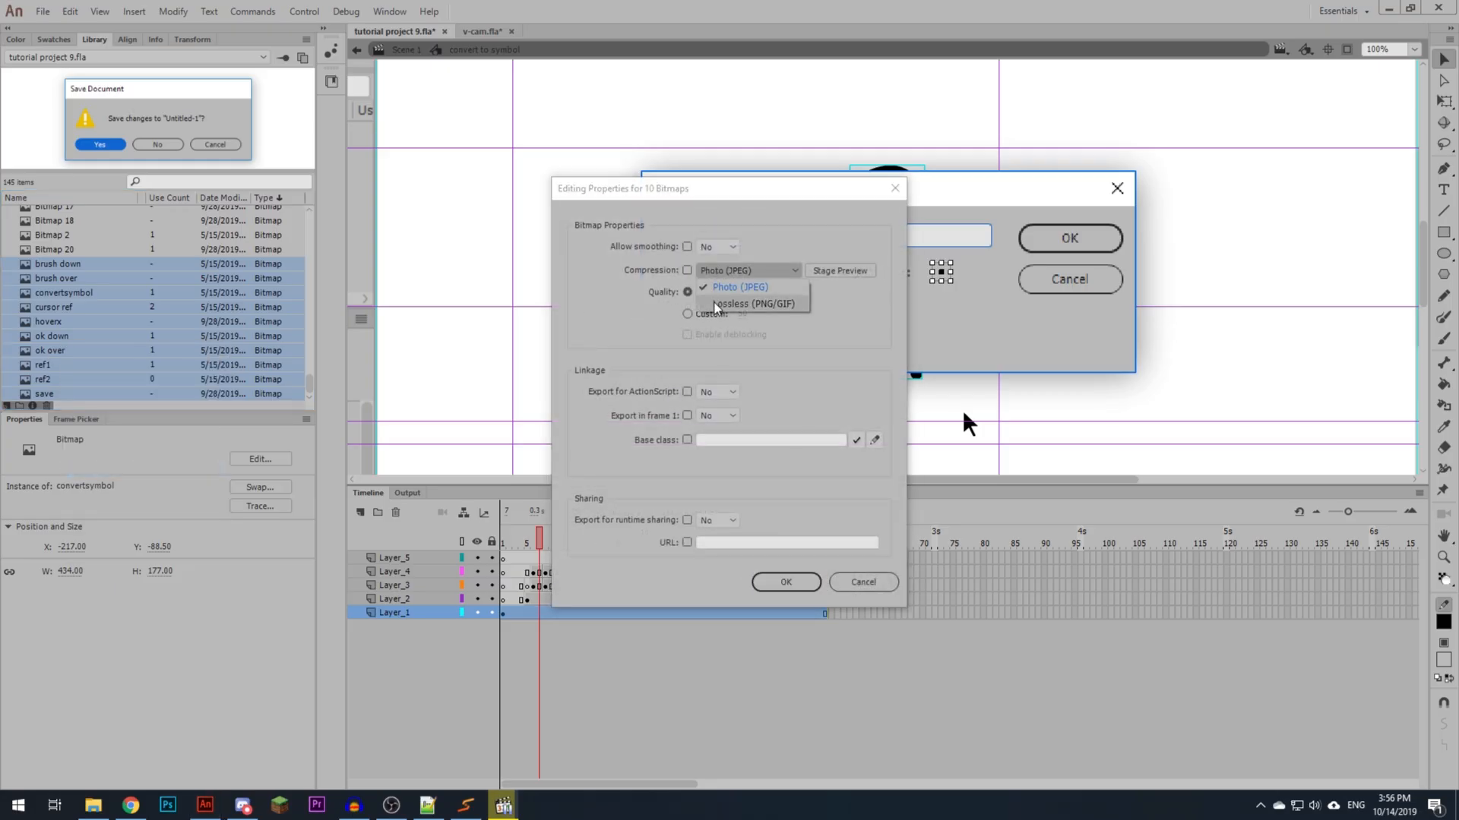
pyautogui.click(721, 304)
pyautogui.click(716, 247)
pyautogui.click(715, 280)
pyautogui.click(781, 579)
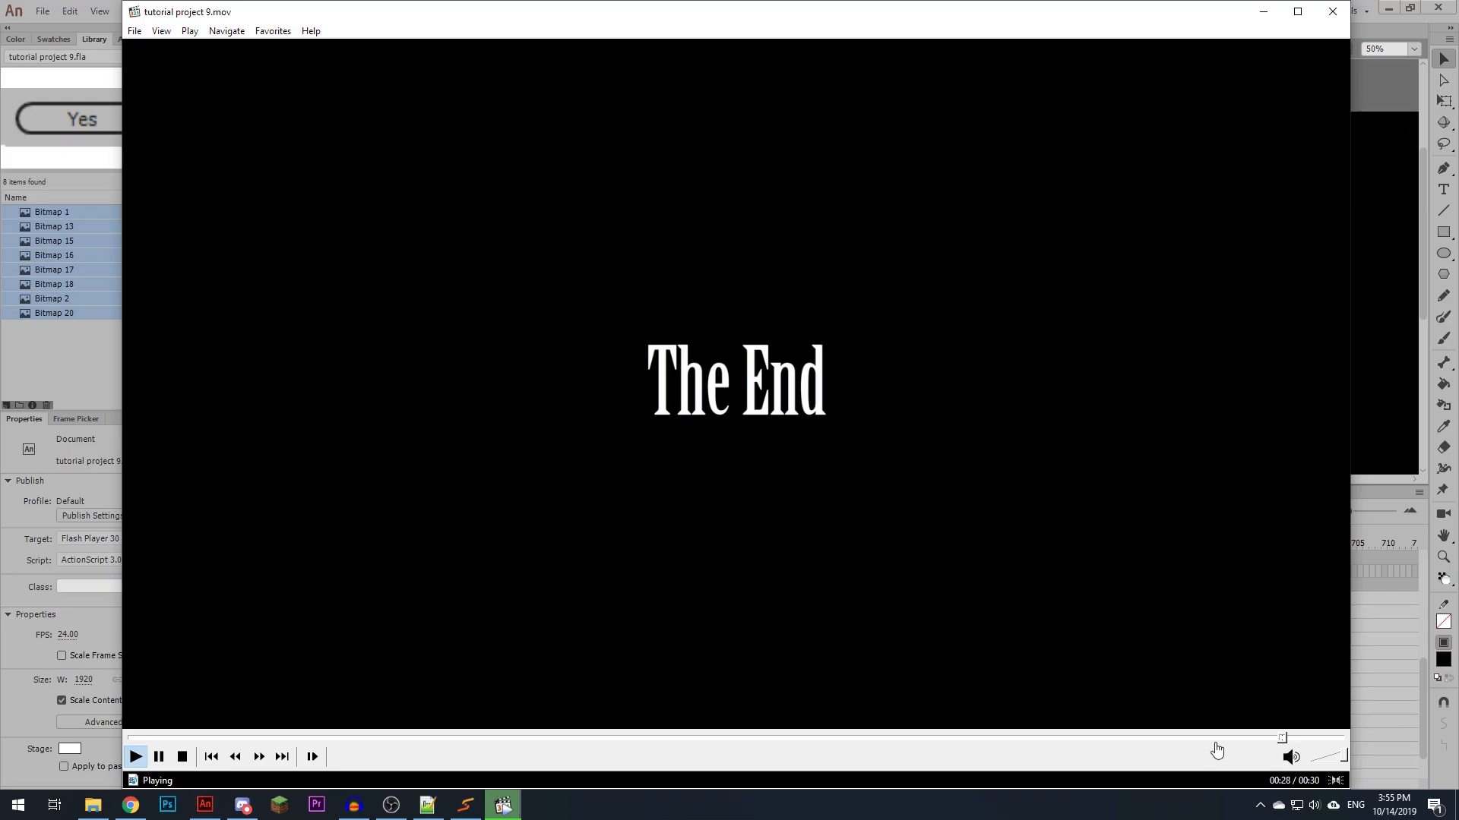
# - Rewind the rendered tutorial project 9 video in the media player to review an earlier moment
pyautogui.click(1184, 741)
pyautogui.moveTo(1185, 744); pyautogui.dragTo(1106, 740)
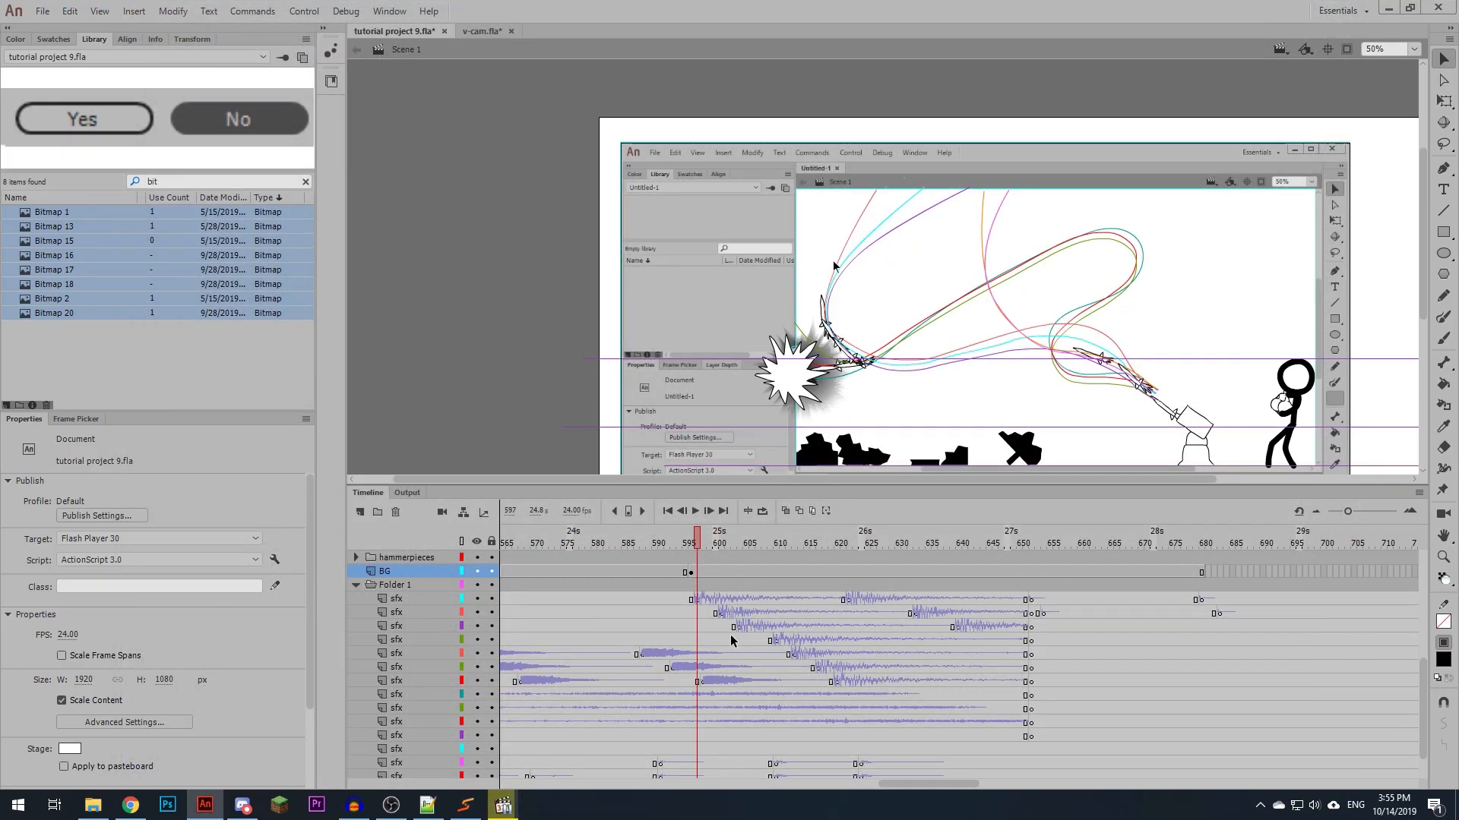
# - Go to the BG layer's keyframe at frame 596, hide all other layers and deselect the background
pyautogui.scroll(-3, 731, 635)
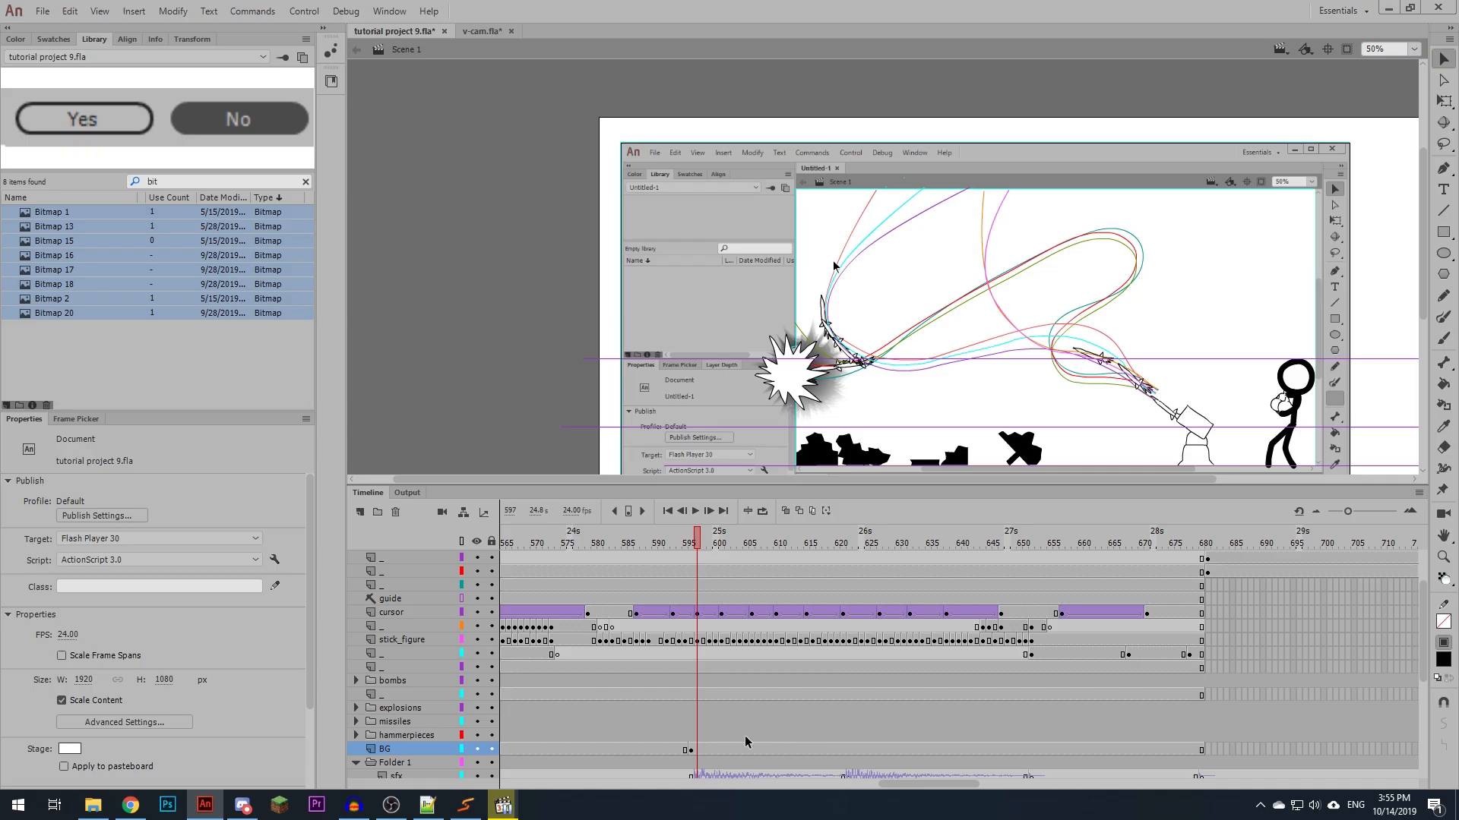
pyautogui.click(663, 545)
pyautogui.click(608, 277)
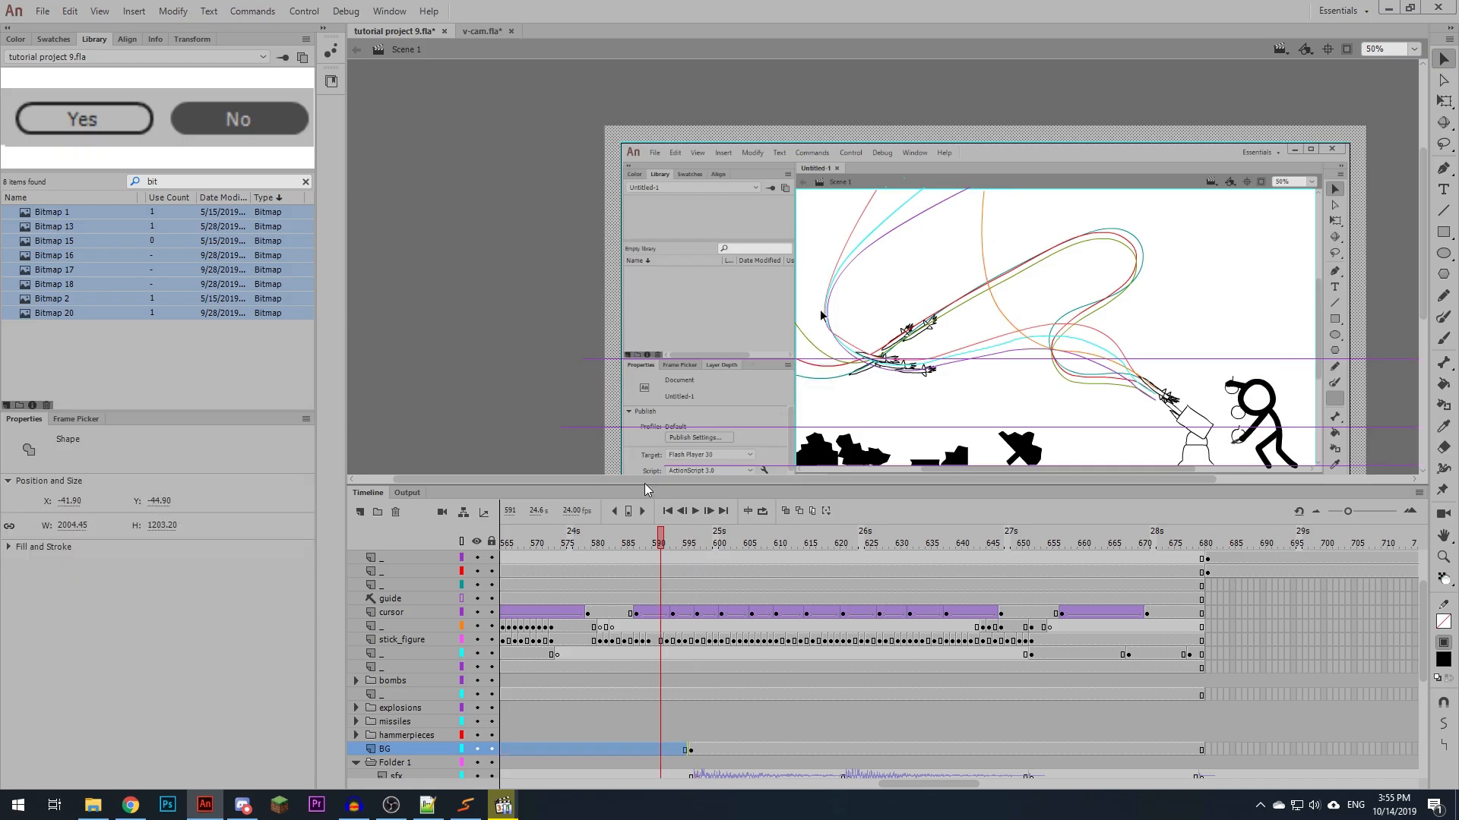
pyautogui.click(691, 750)
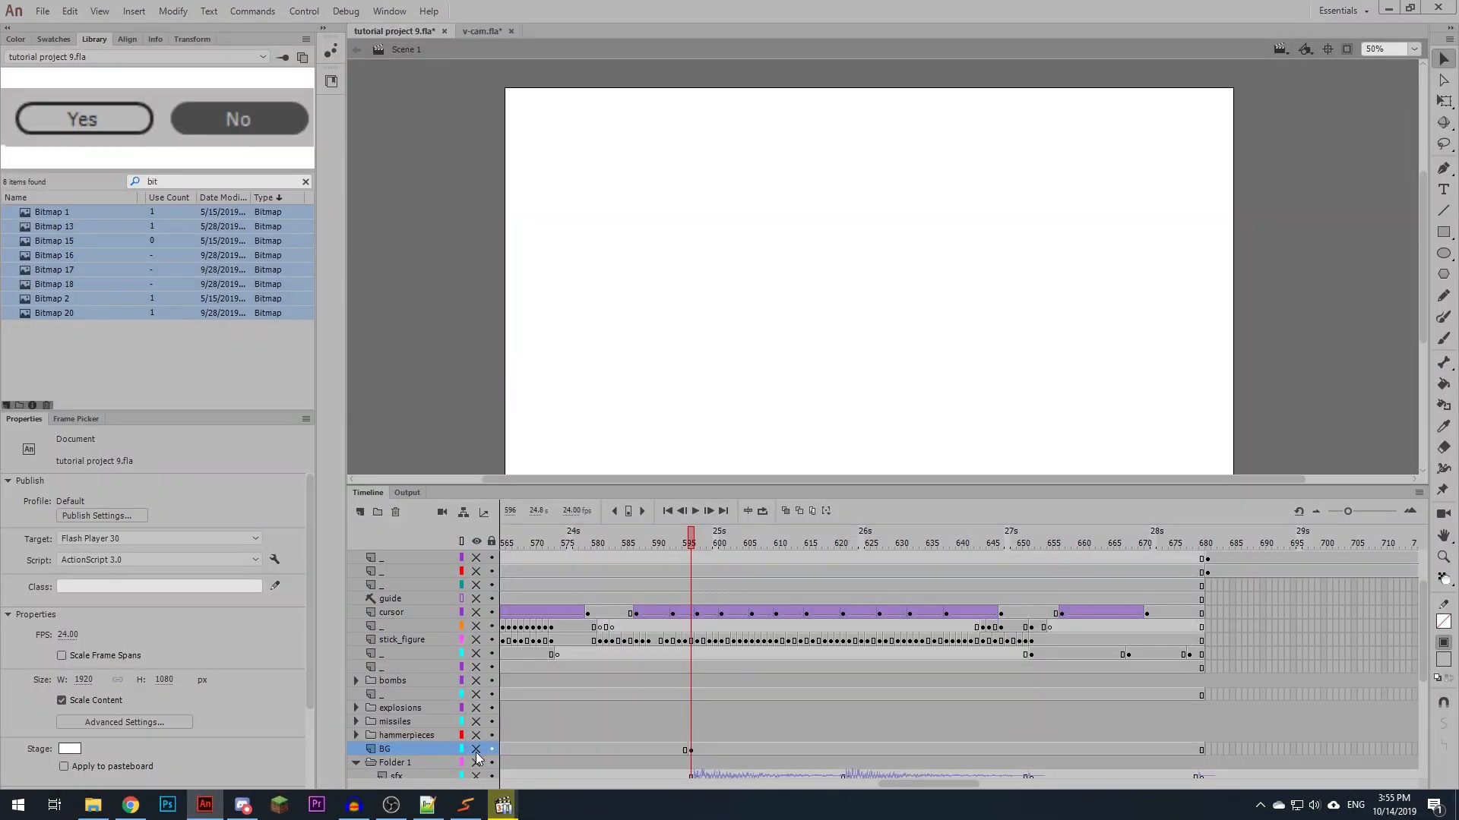
pyautogui.click(476, 752)
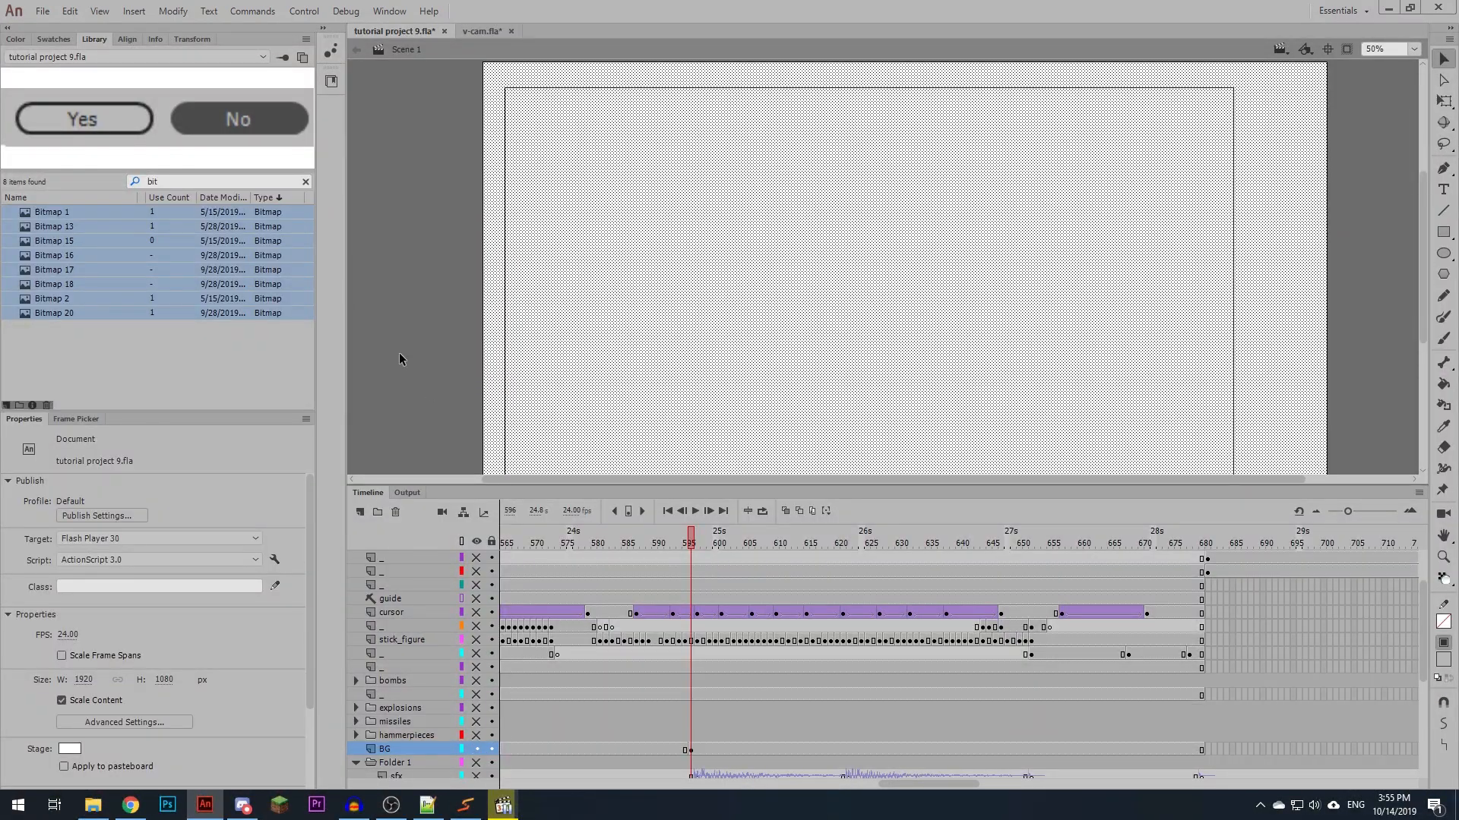
pyautogui.click(414, 377)
# - Draw an unfilled black-outlined rectangle about 1890 by 1072 px just inside the background's inner frame
pyautogui.press('r')
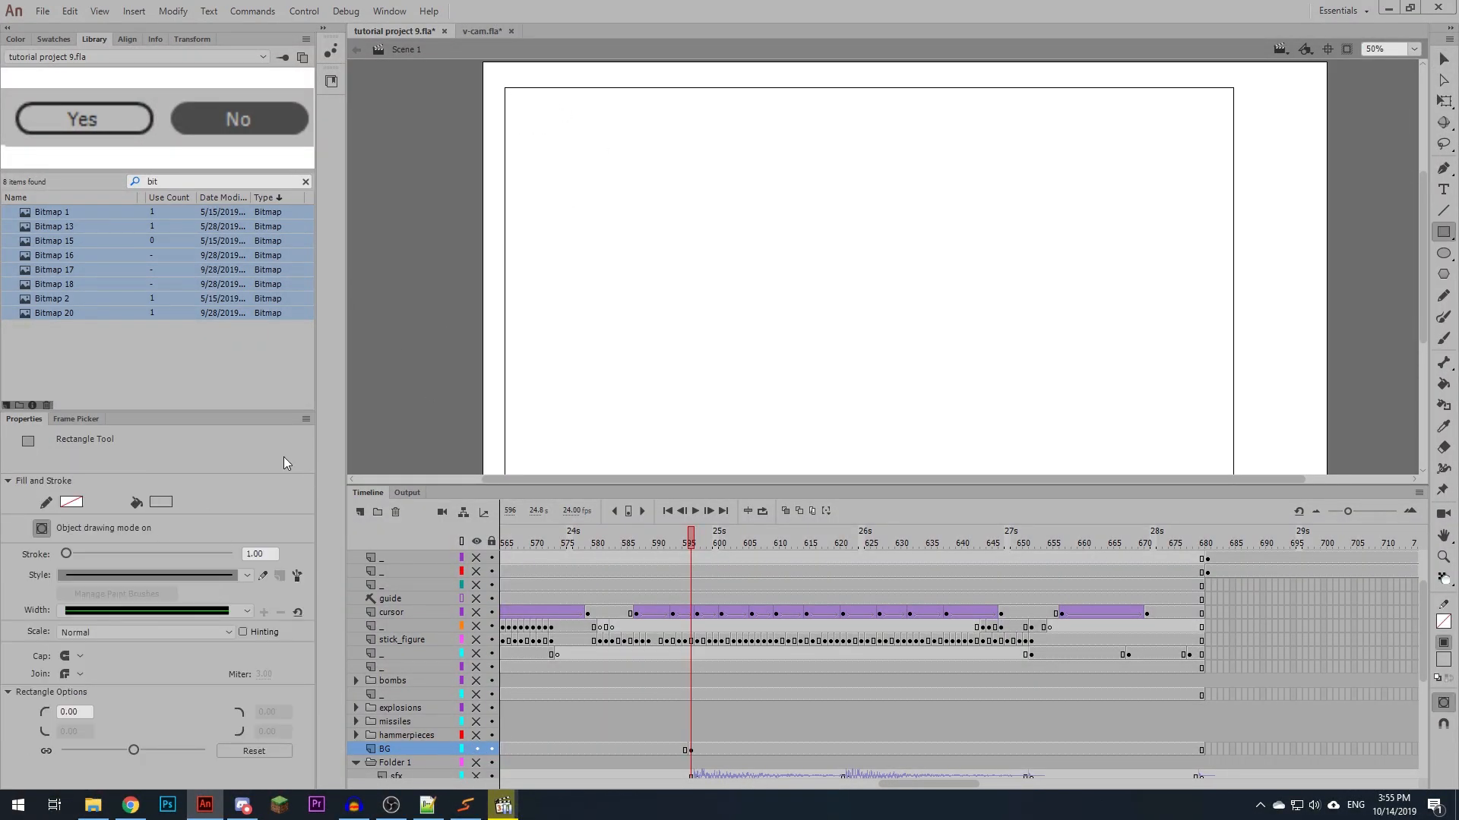
pyautogui.click(79, 503)
pyautogui.click(114, 537)
pyautogui.click(161, 502)
pyautogui.click(423, 517)
pyautogui.moveTo(510, 91)
pyautogui.mouseDown()
pyautogui.moveTo(797, 296)
pyautogui.moveTo(1201, 543)
pyautogui.moveTo(1228, 501)
pyautogui.mouseUp()
pyautogui.press('space')
pyautogui.moveTo(1248, 418); pyautogui.dragTo(1252, 366)
# - Reduce the new rectangle's height to about 1028 px with Free Transform
pyautogui.press('v')
pyautogui.doubleClick(512, 370)
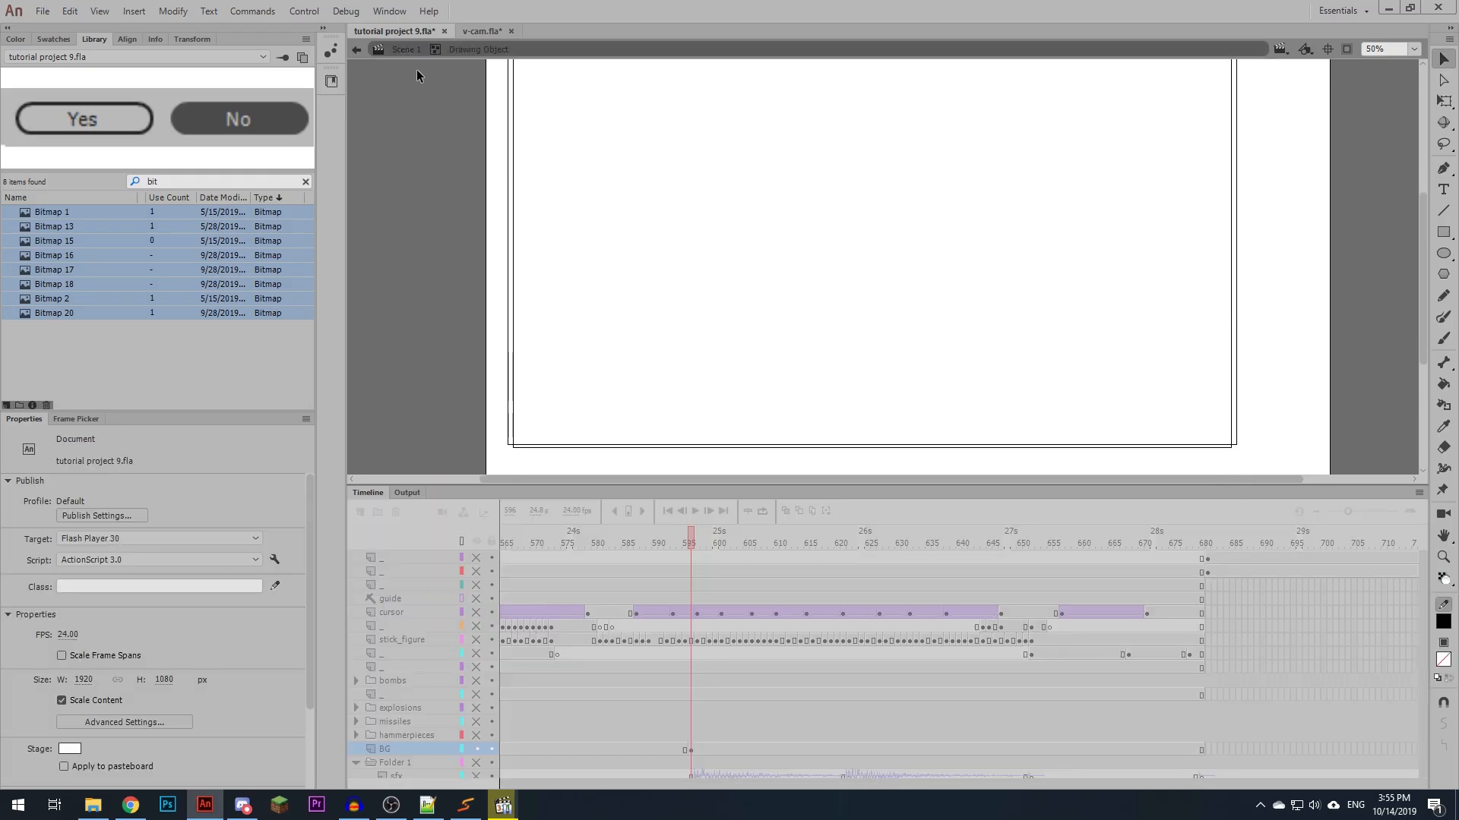
pyautogui.doubleClick(417, 70)
pyautogui.press('q')
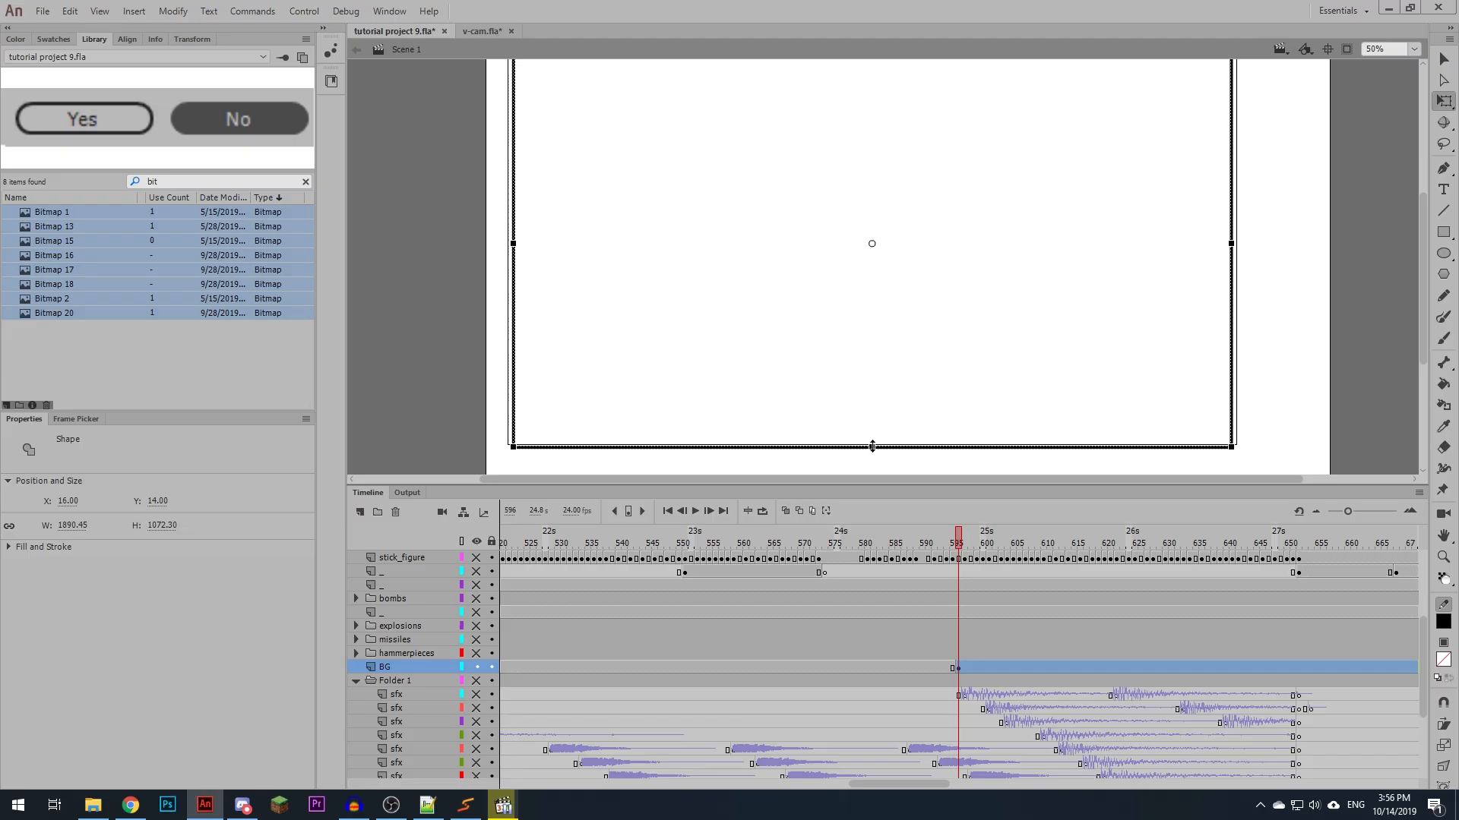
pyautogui.moveTo(872, 447); pyautogui.dragTo(872, 440)
# - Sample the grey border colour at frame 594 and fill the background border with it at frame 596
pyautogui.click(946, 535)
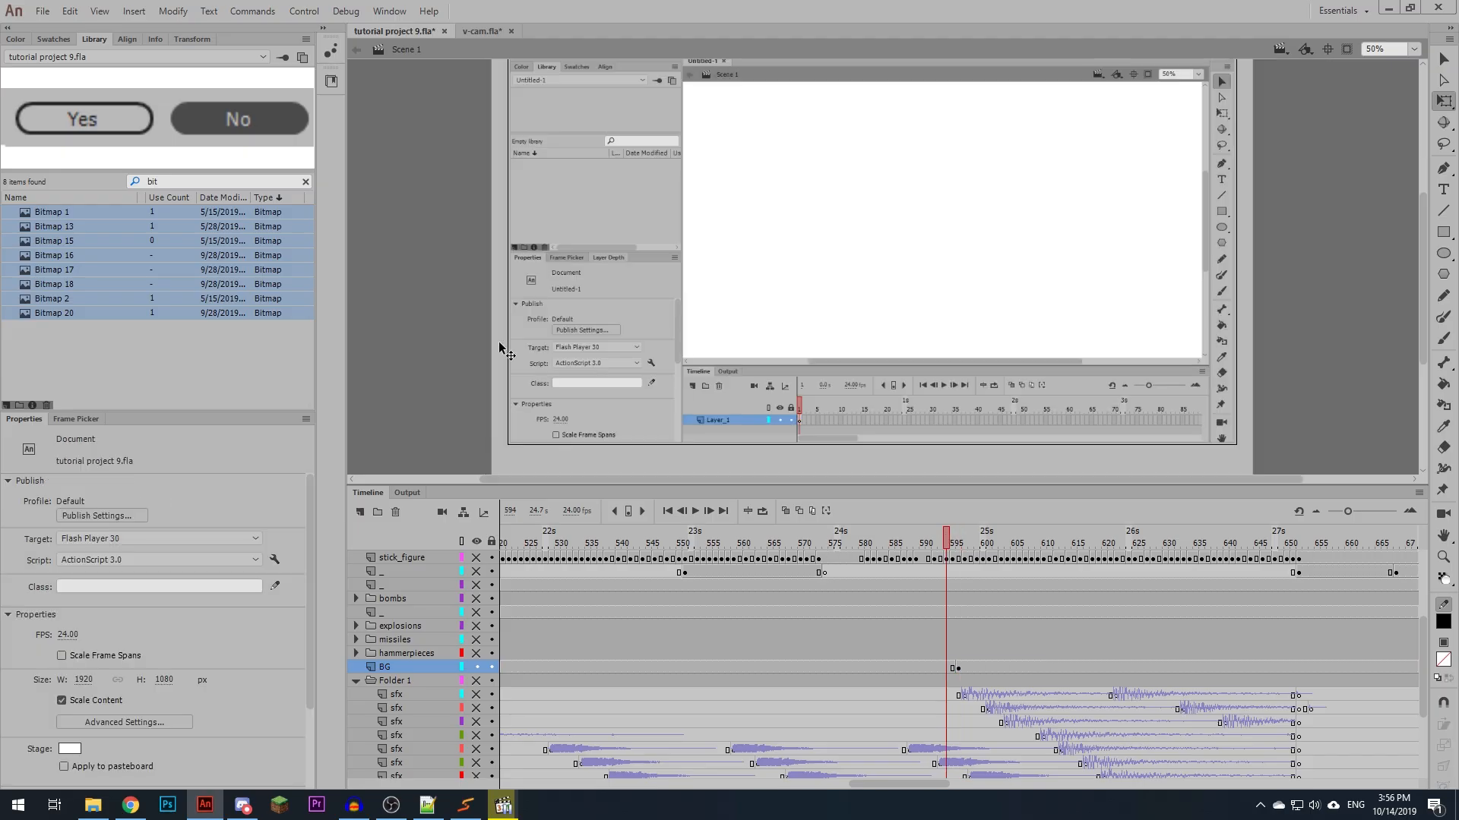
pyautogui.press('i')
pyautogui.click(515, 462)
pyautogui.click(958, 541)
pyautogui.click(507, 396)
pyautogui.moveTo(832, 274)
pyautogui.mouseDown()
pyautogui.moveTo(818, 351)
pyautogui.moveTo(812, 331)
pyautogui.mouseUp()
# - Delete the inner rectangle outline from the BG layer and show all layers again
pyautogui.press('v')
pyautogui.doubleClick(492, 385)
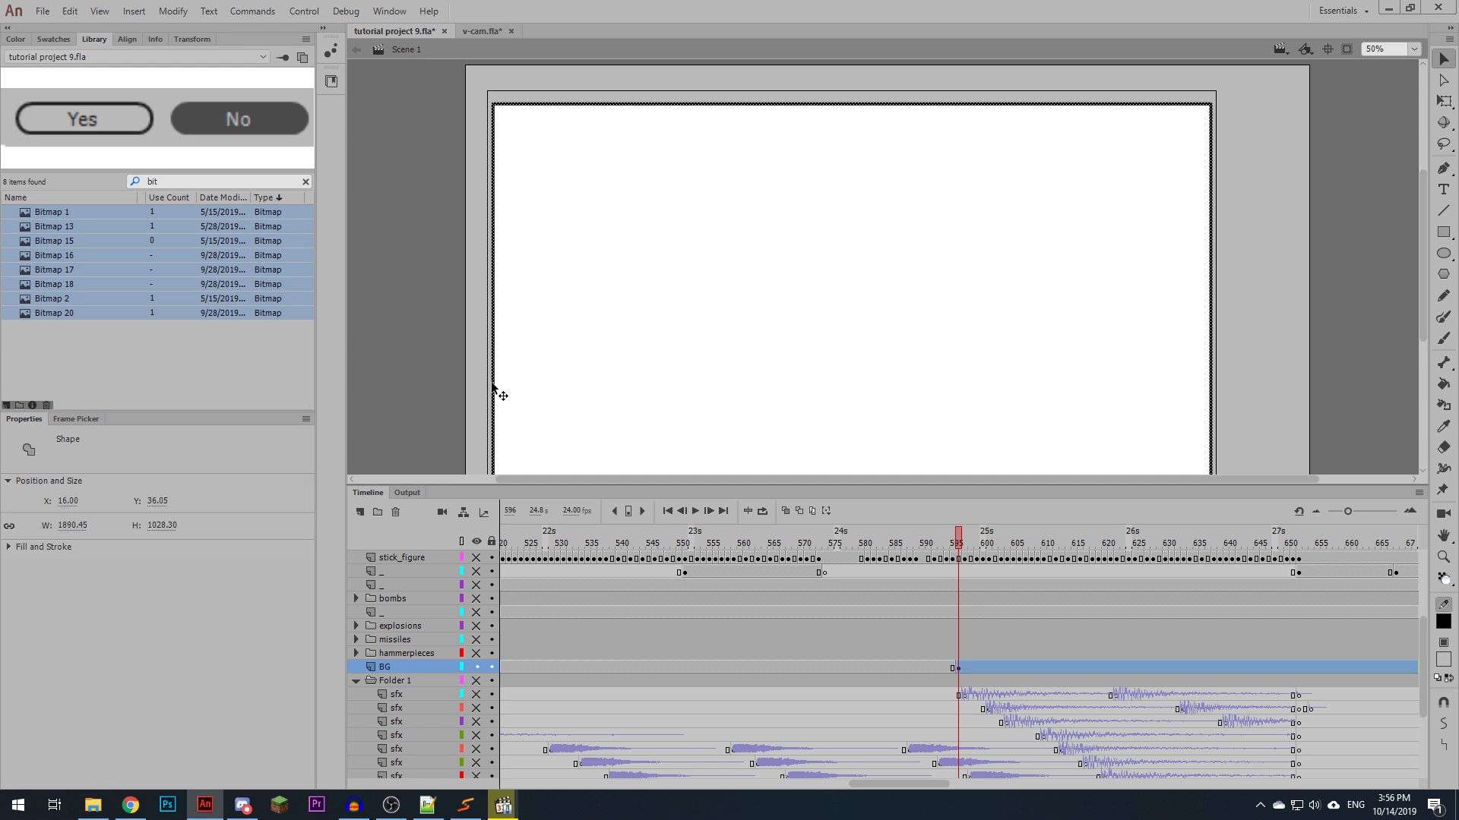
pyautogui.press('Delete')
pyautogui.click(476, 541)
pyautogui.click(476, 540)
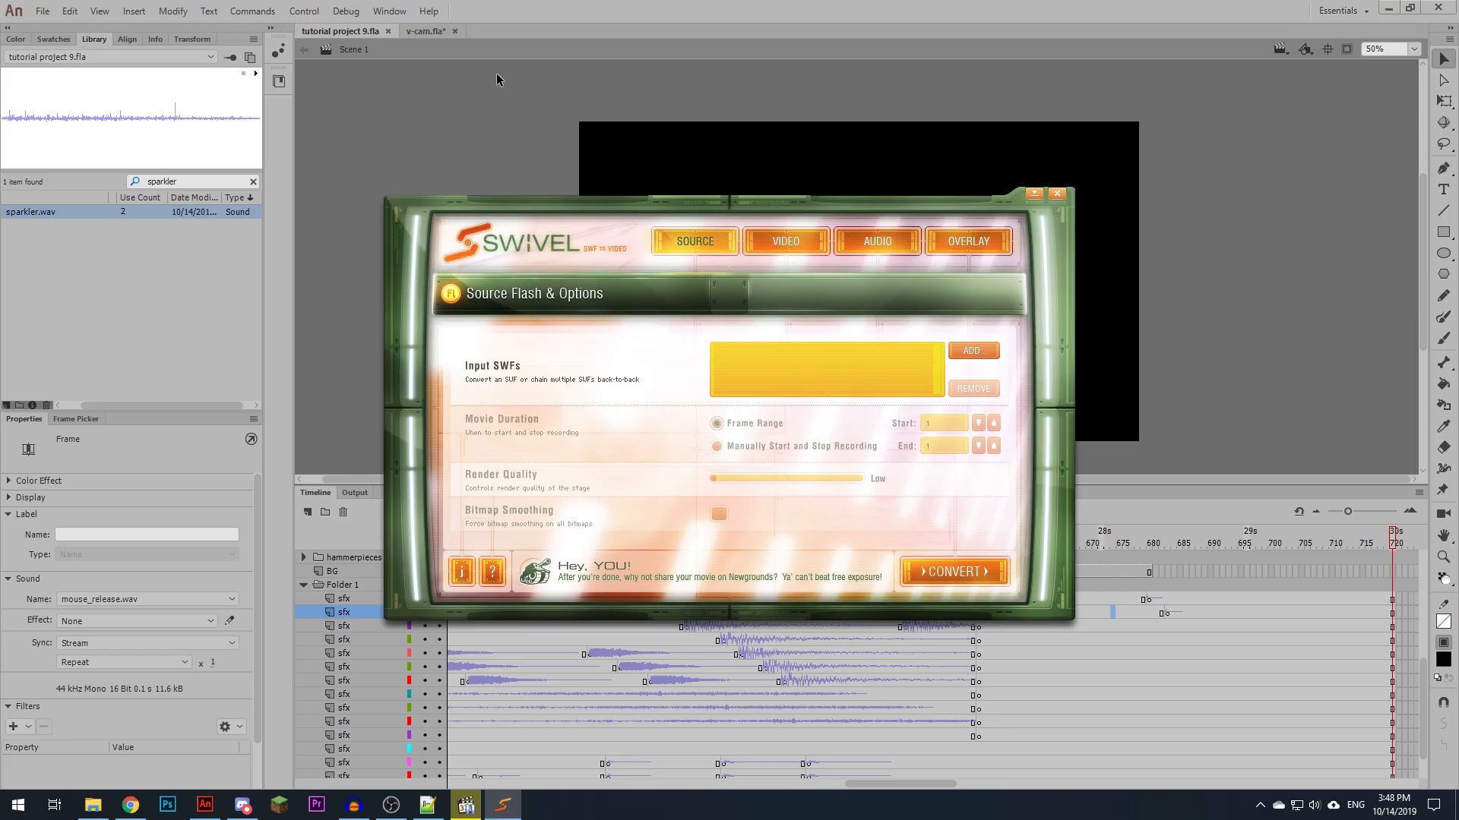
# - Set the audio stream in the publish settings to Raw compression at 44kHz without converting stereo to mono
pyautogui.click(489, 15)
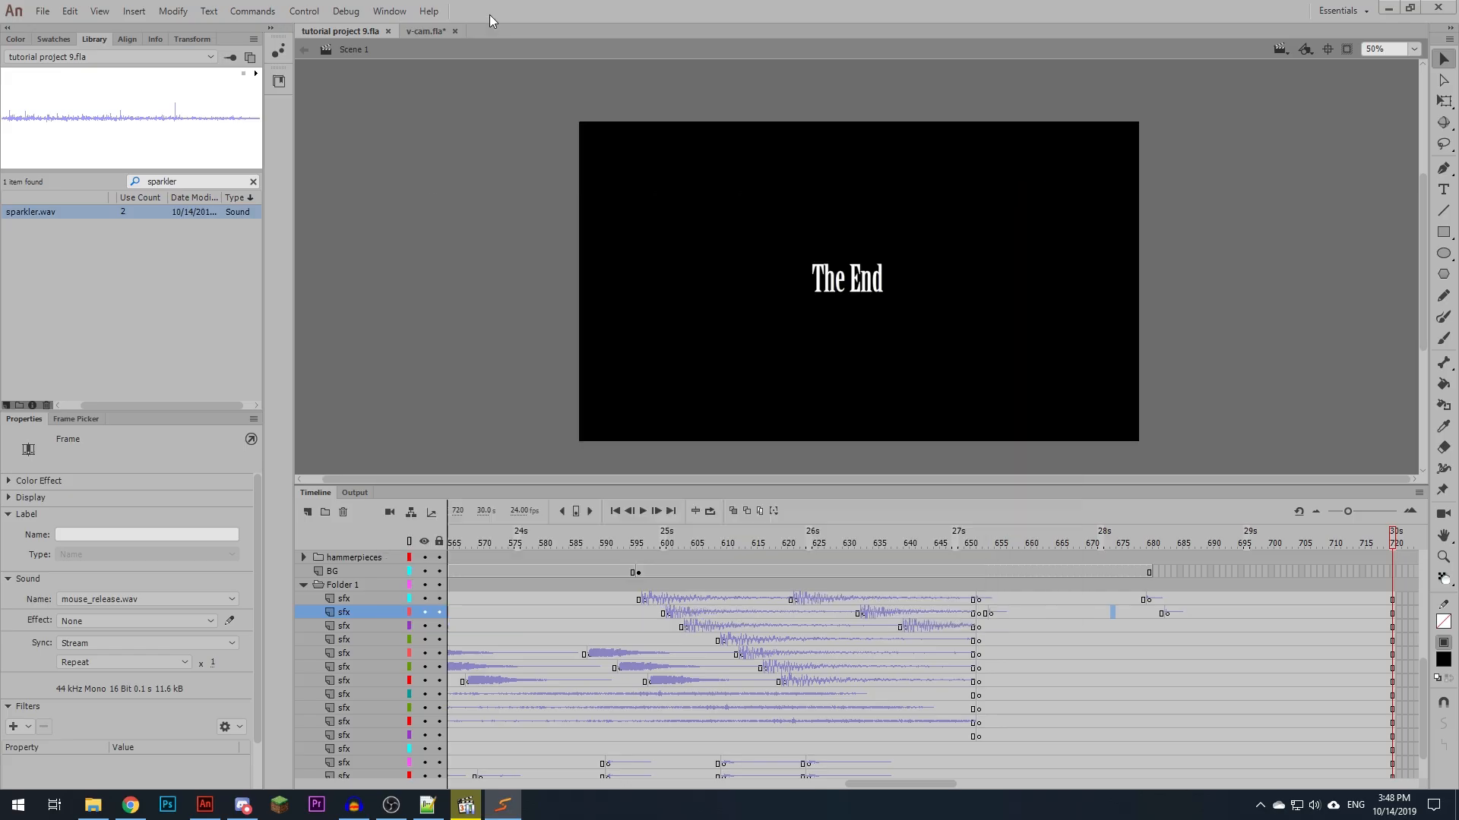
pyautogui.click(44, 13)
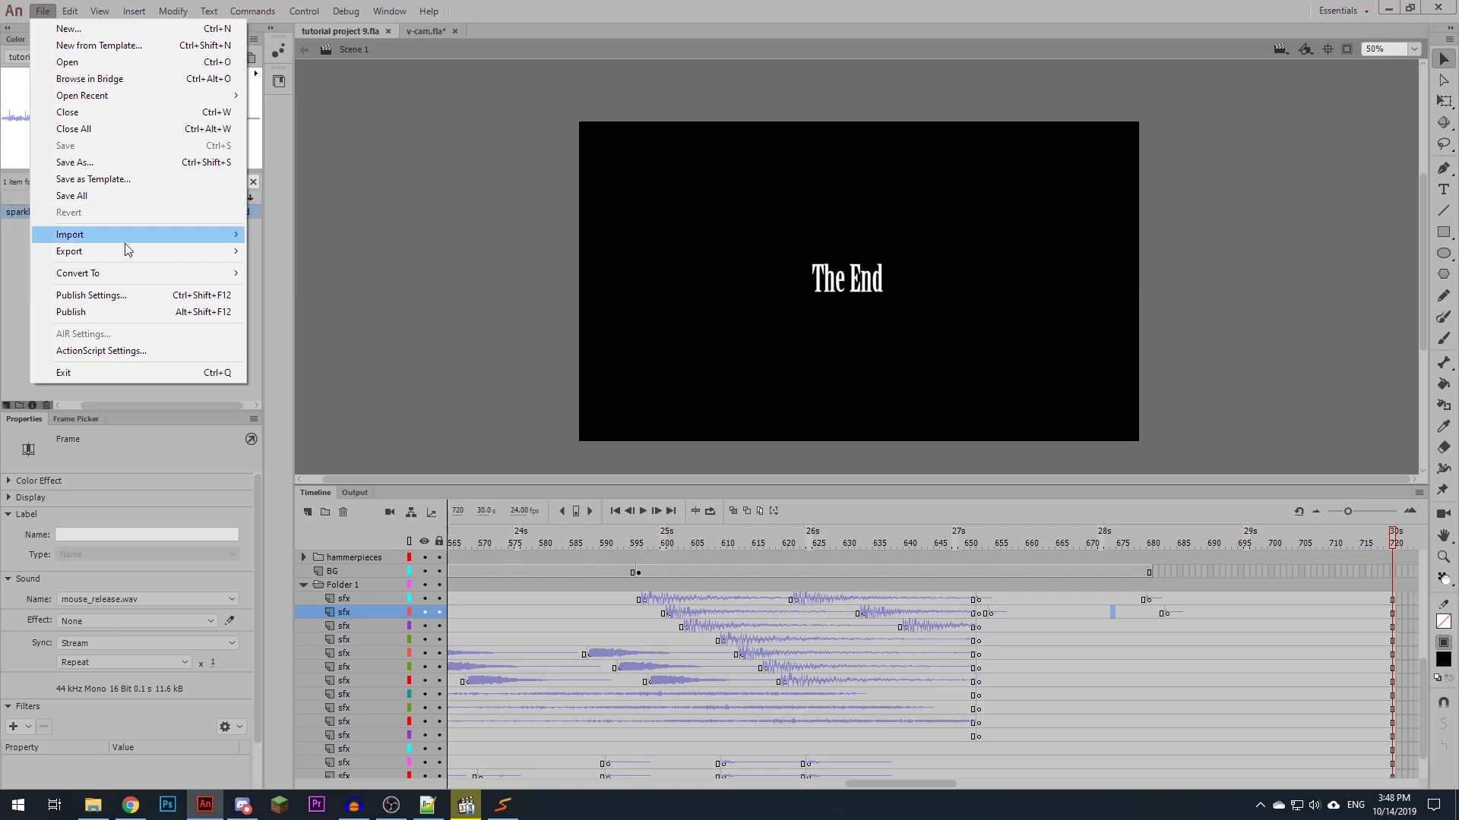
pyautogui.click(138, 300)
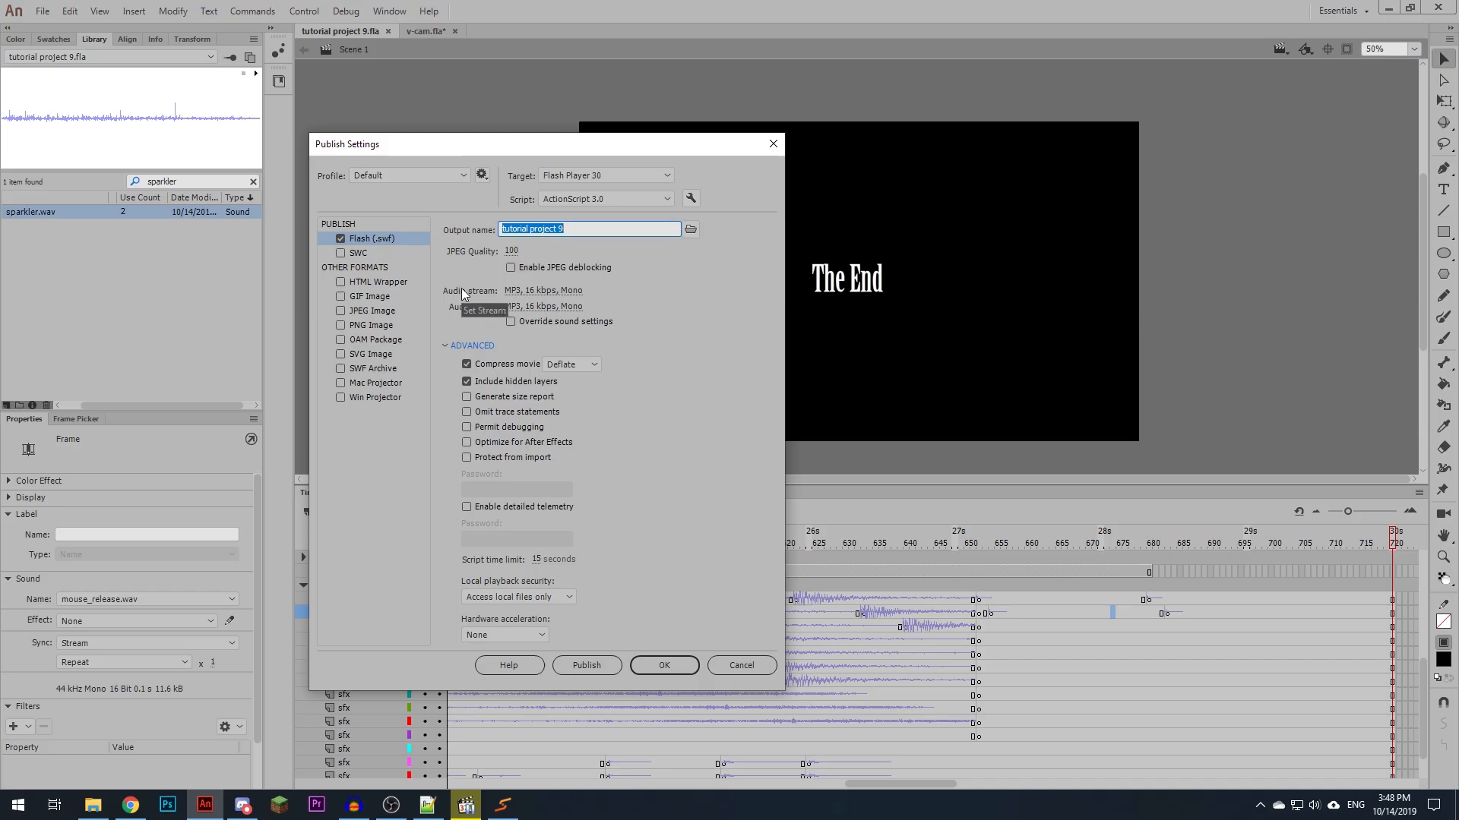
pyautogui.click(547, 290)
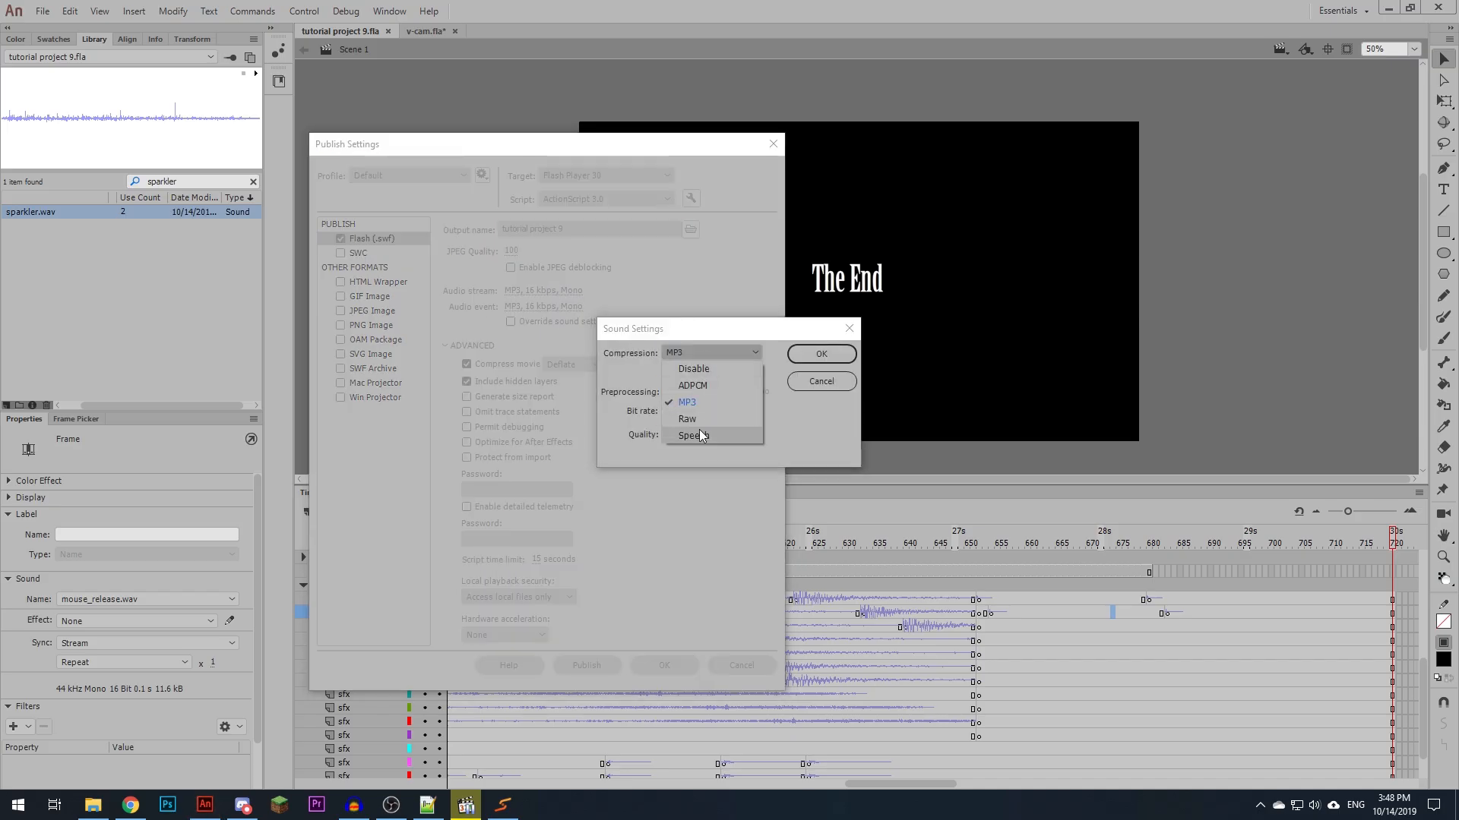
pyautogui.click(705, 419)
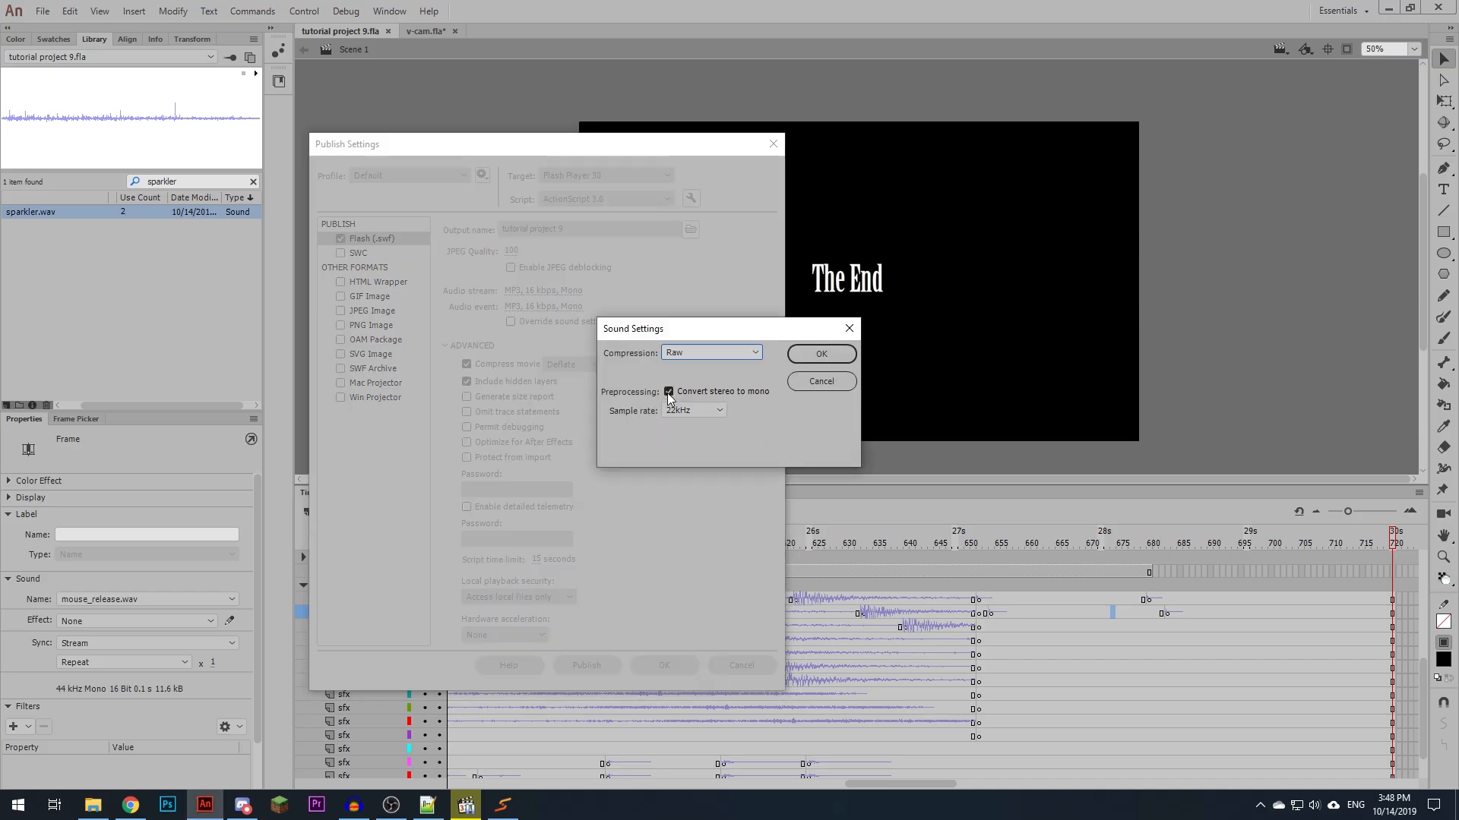
pyautogui.click(668, 392)
pyautogui.click(690, 408)
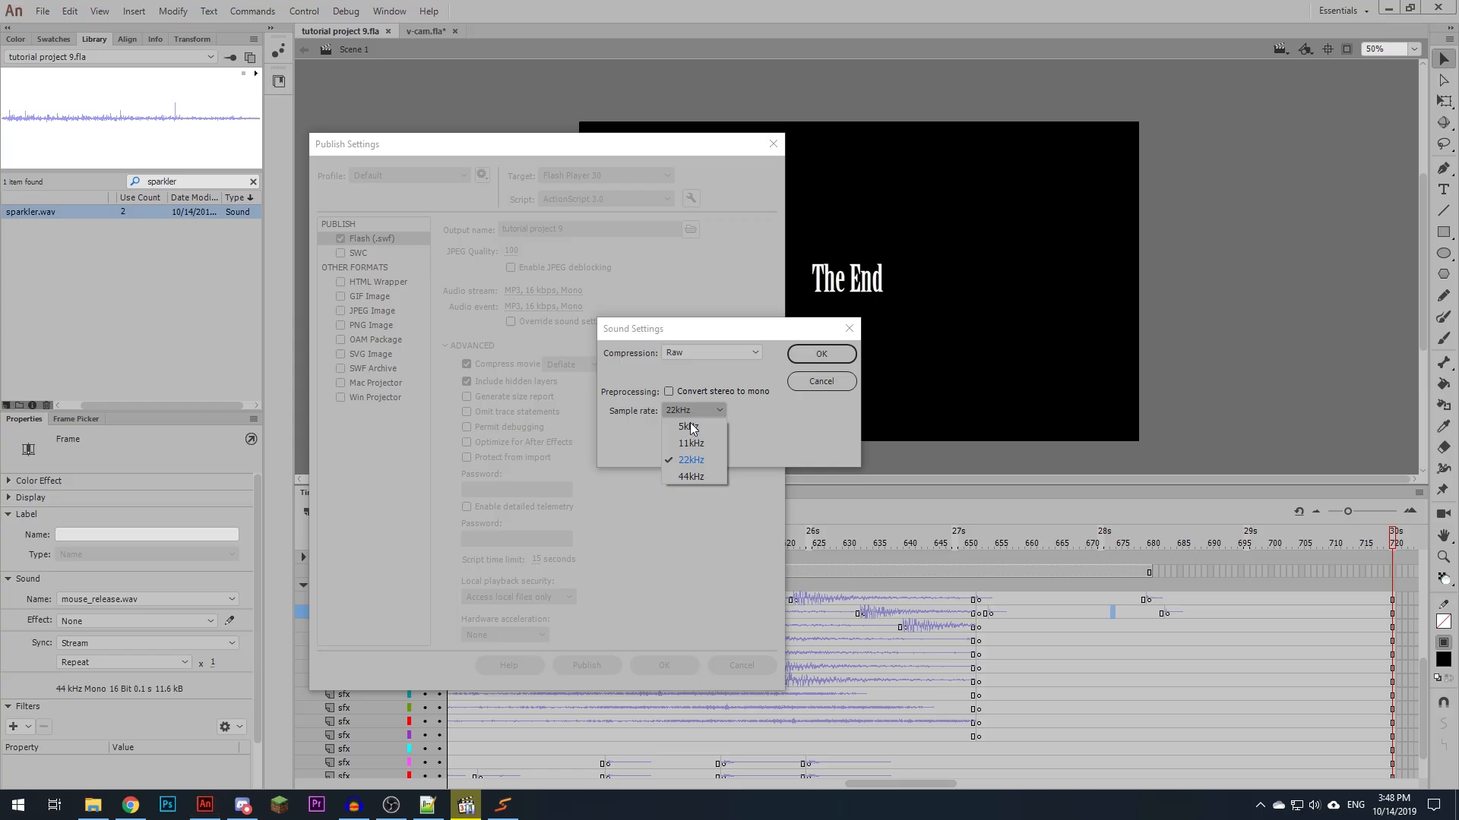
pyautogui.click(691, 476)
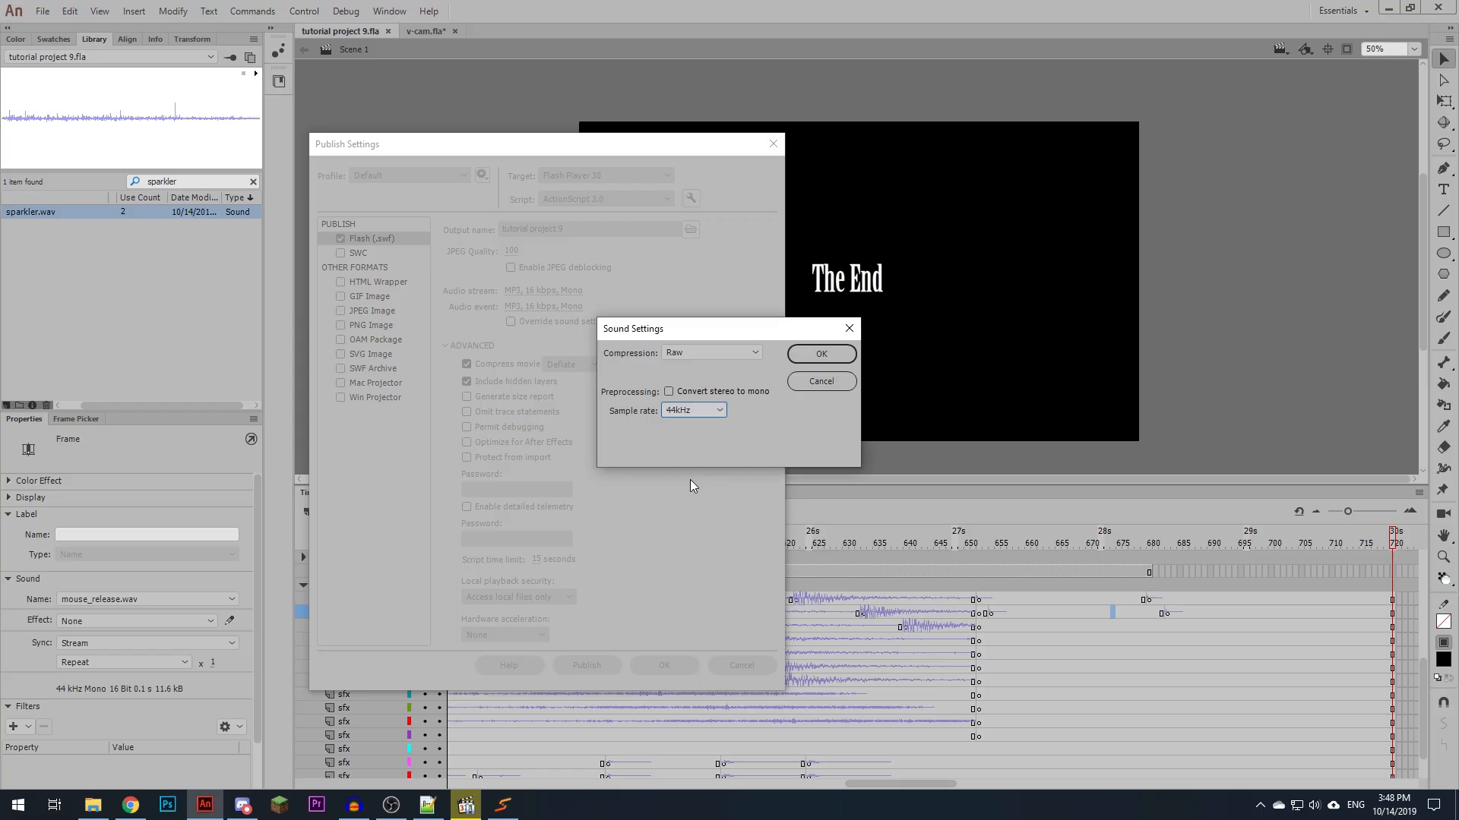
pyautogui.click(805, 358)
# - Set the audio event to Raw compression at 44kHz without converting stereo to mono
pyautogui.click(544, 306)
pyautogui.click(689, 352)
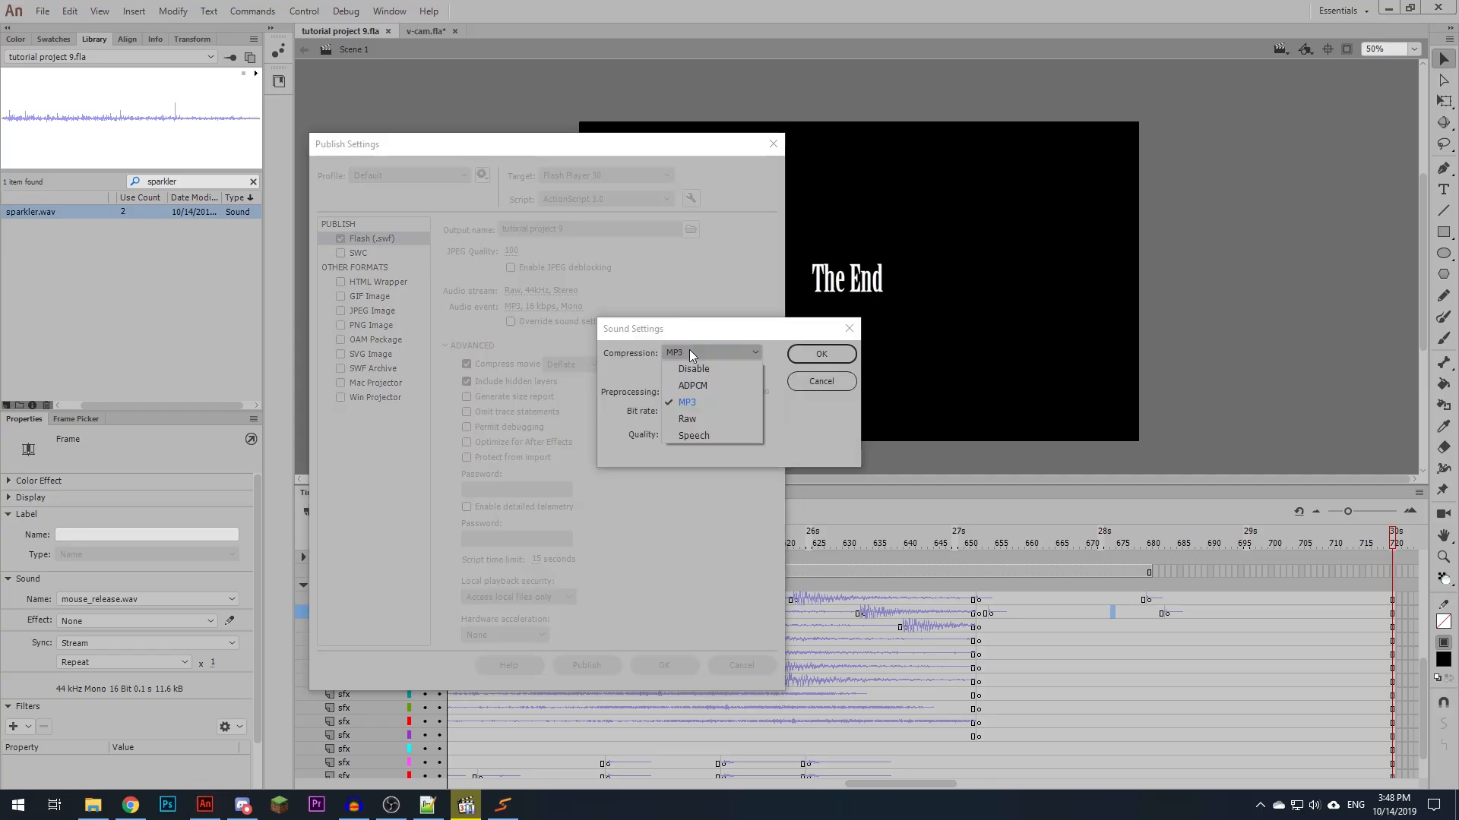
pyautogui.click(687, 418)
pyautogui.click(668, 392)
pyautogui.click(682, 412)
pyautogui.click(691, 476)
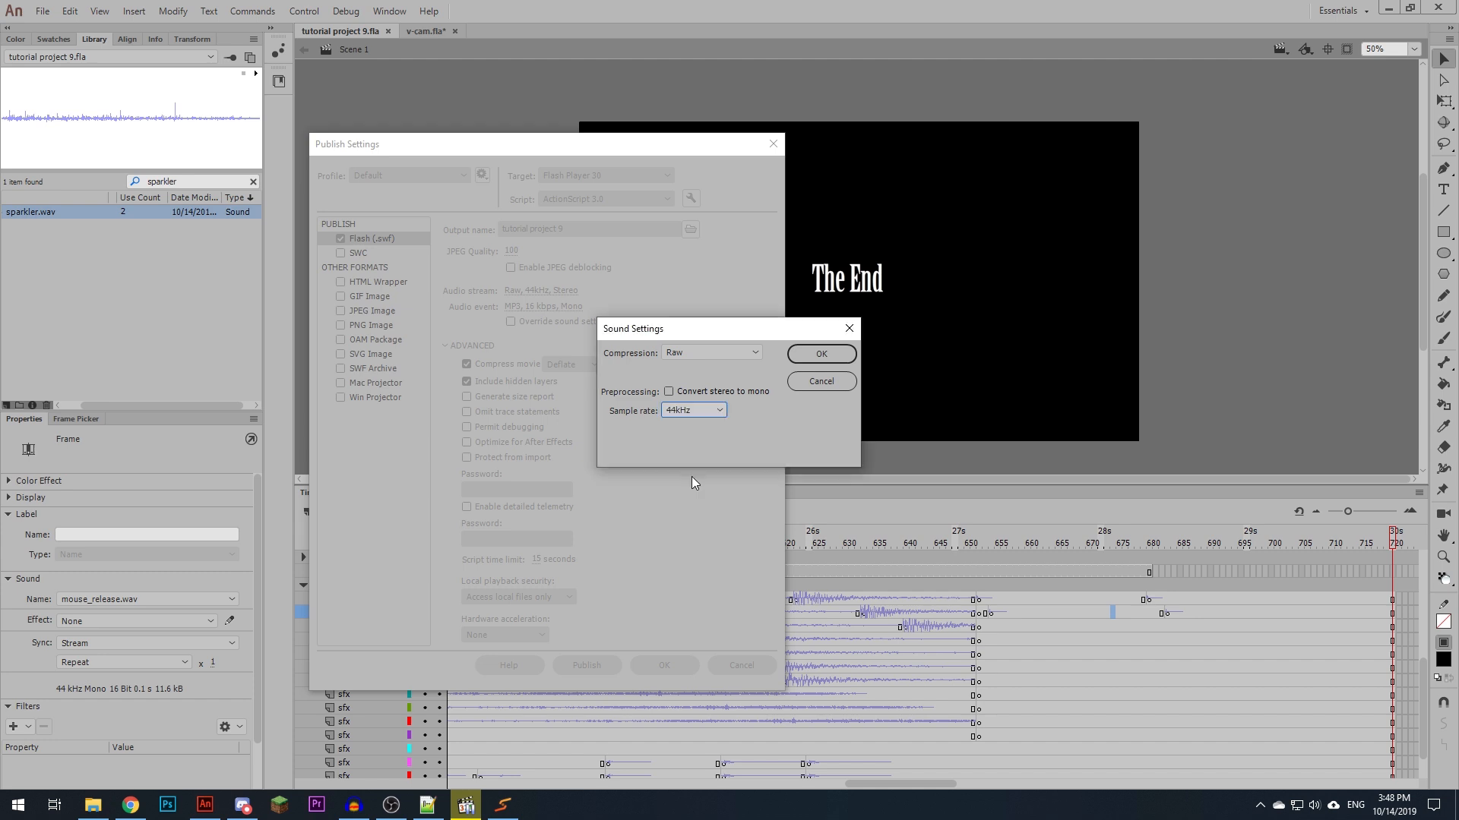
pyautogui.click(819, 356)
# - Try MP3 compression at 160 kbps with Best quality for the audio event, without converting stereo to mono
pyautogui.click(543, 306)
pyautogui.click(695, 354)
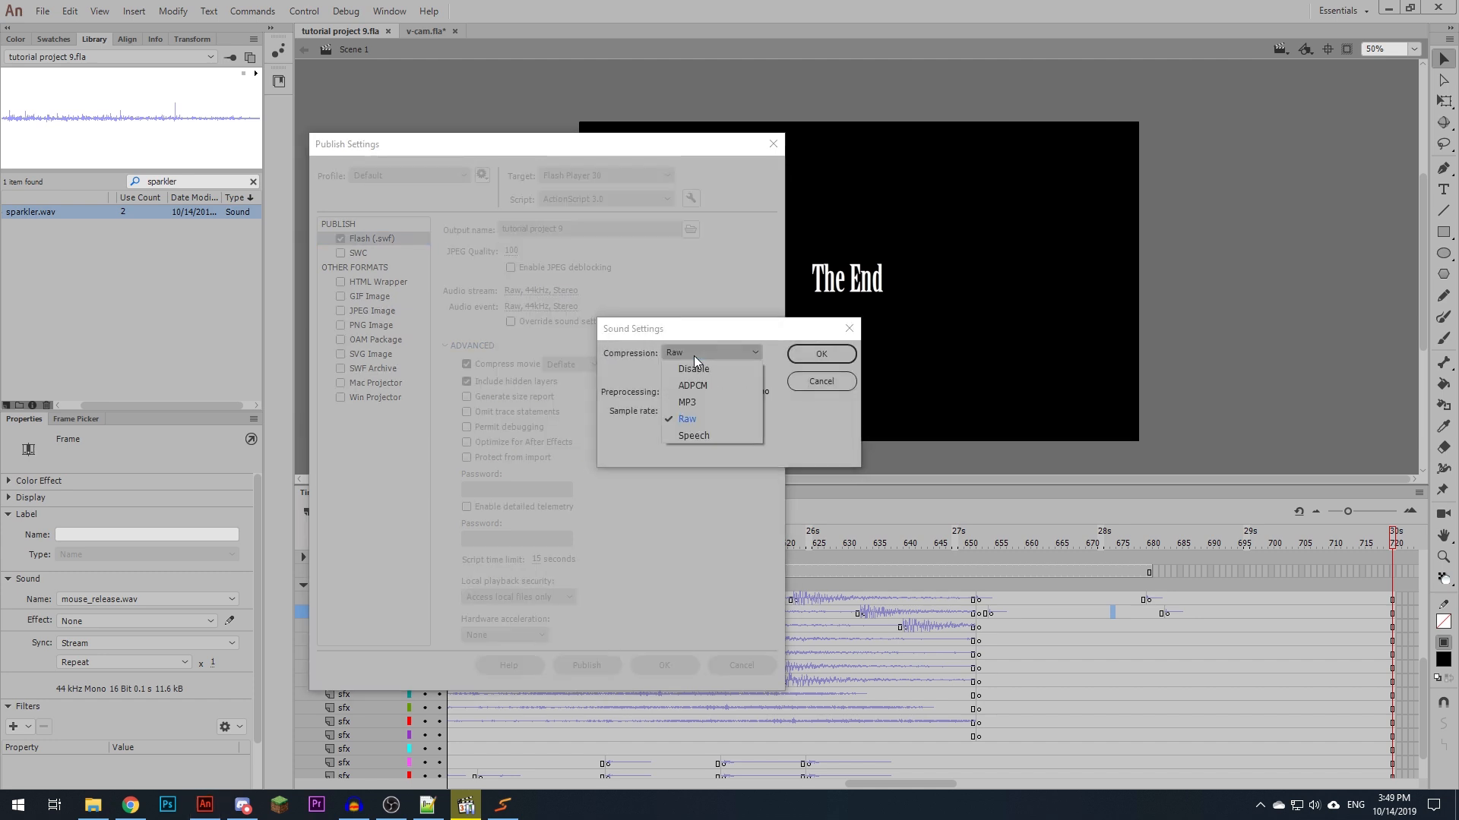
pyautogui.click(693, 400)
pyautogui.click(687, 413)
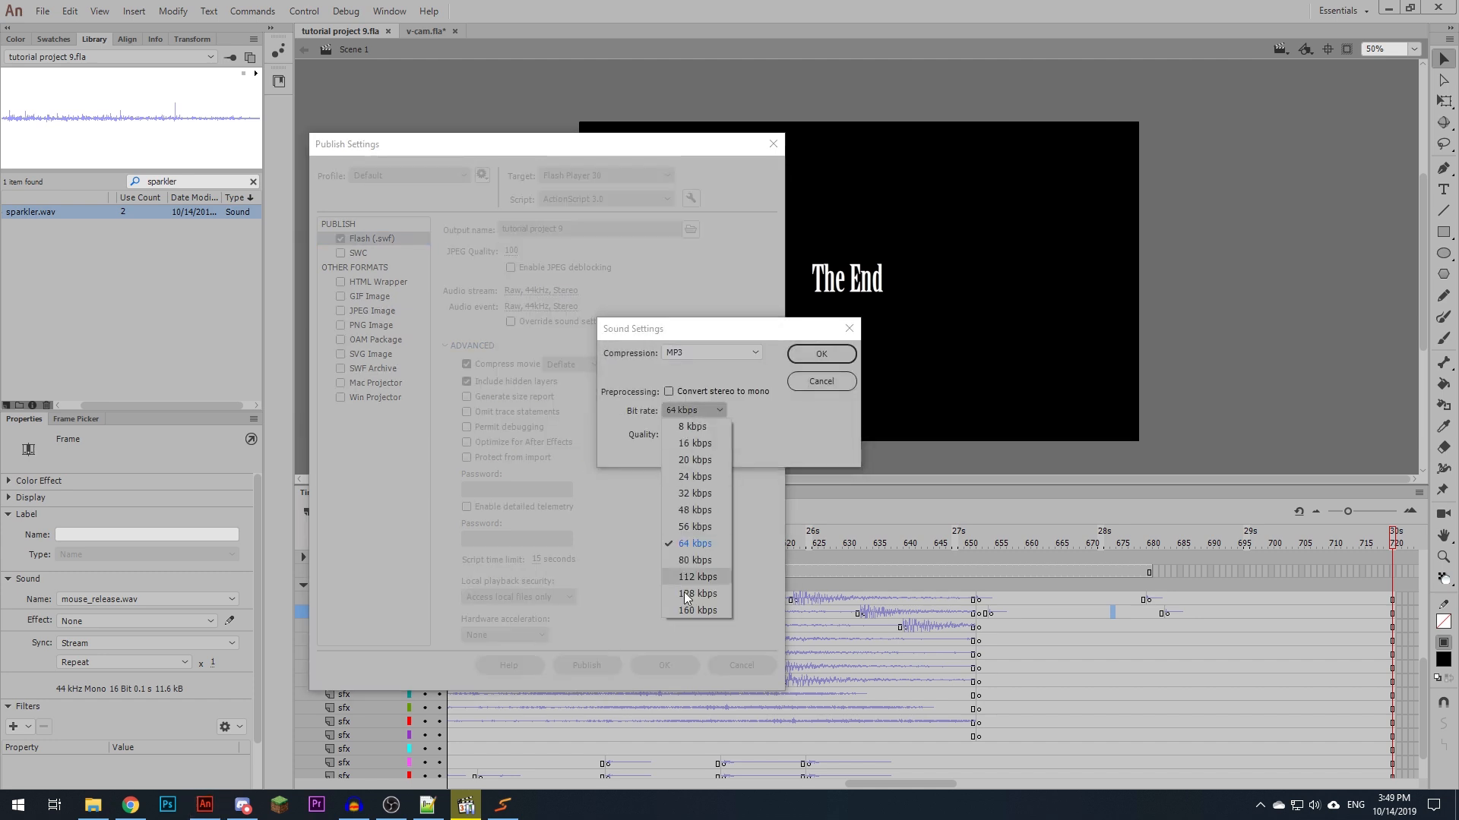
pyautogui.click(686, 567)
pyautogui.click(685, 436)
pyautogui.click(686, 483)
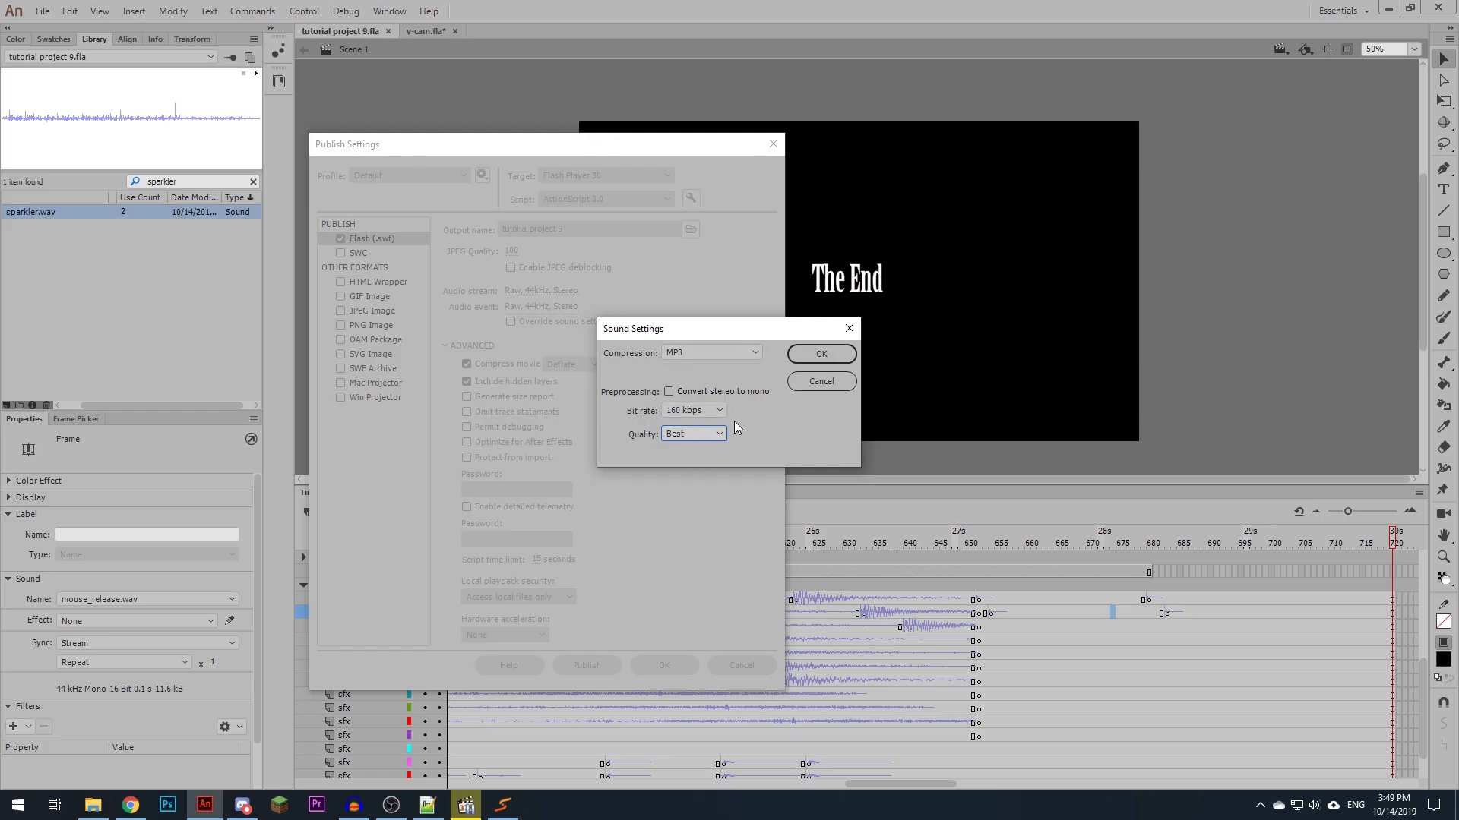
# - Return the audio event to Raw compression at 44kHz, publish the SWF and accept the publish settings
pyautogui.click(718, 353)
pyautogui.click(699, 404)
pyautogui.click(703, 410)
pyautogui.click(704, 409)
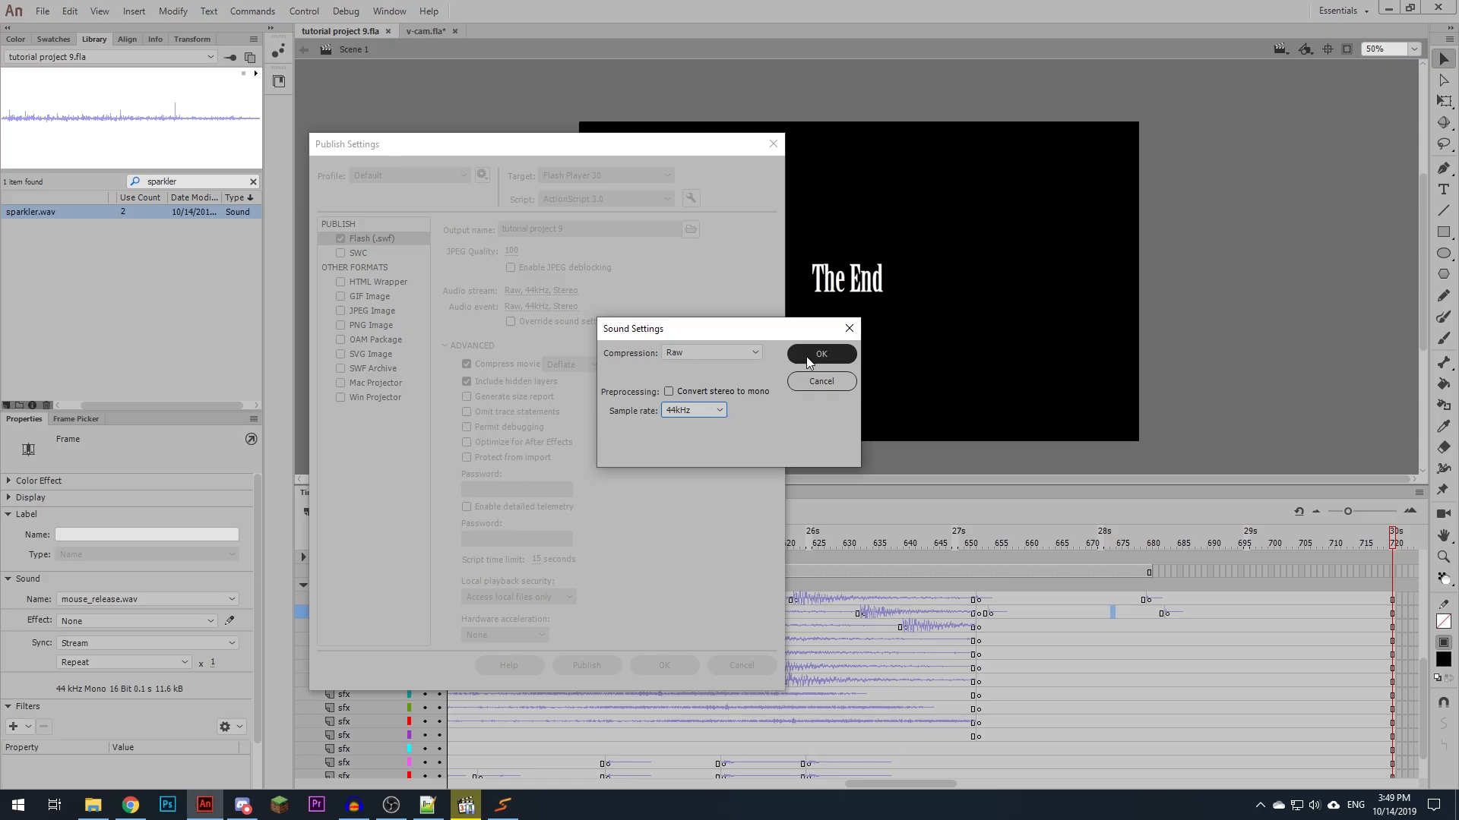
pyautogui.click(805, 357)
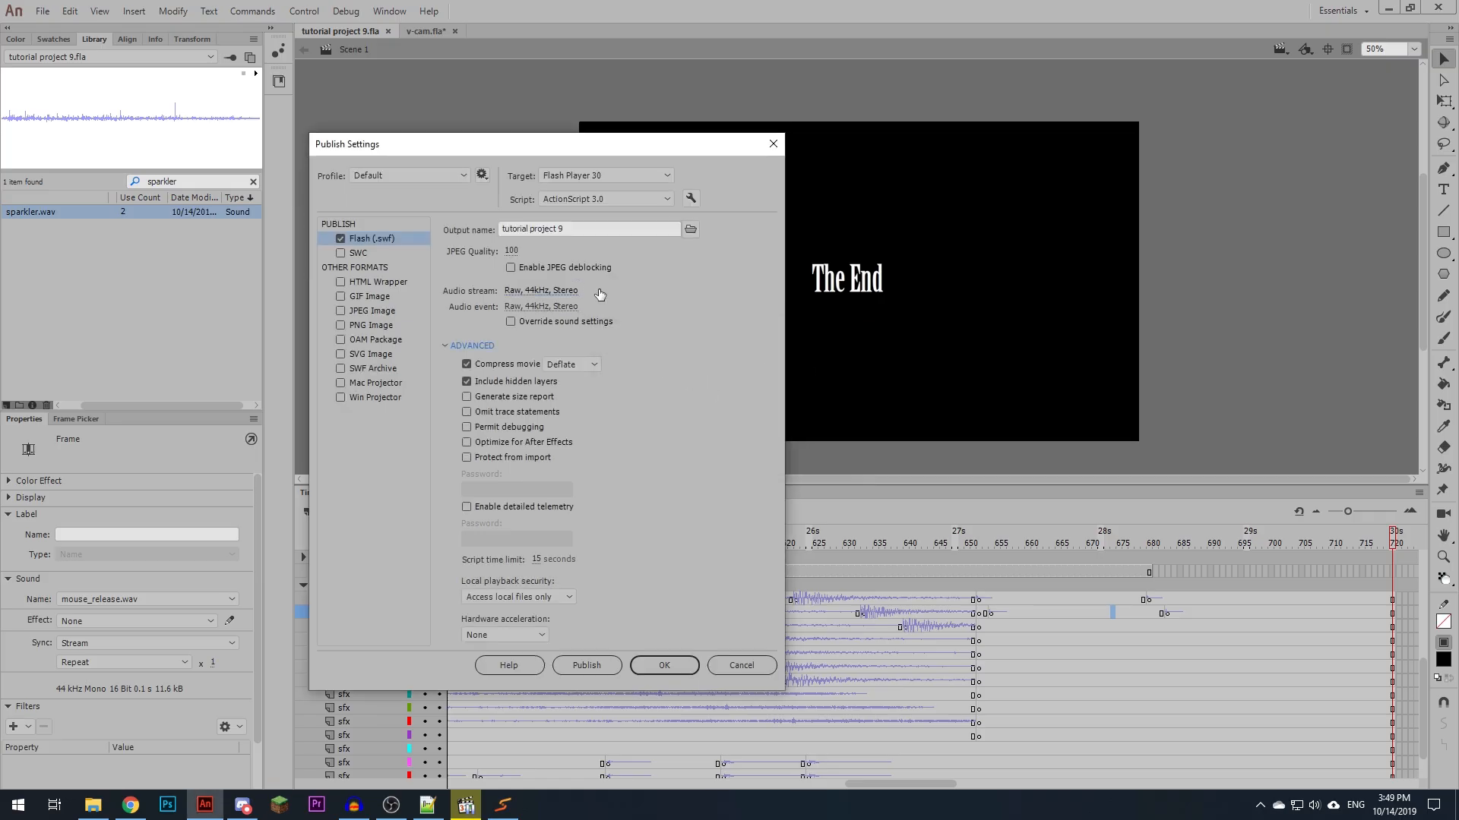
pyautogui.click(604, 671)
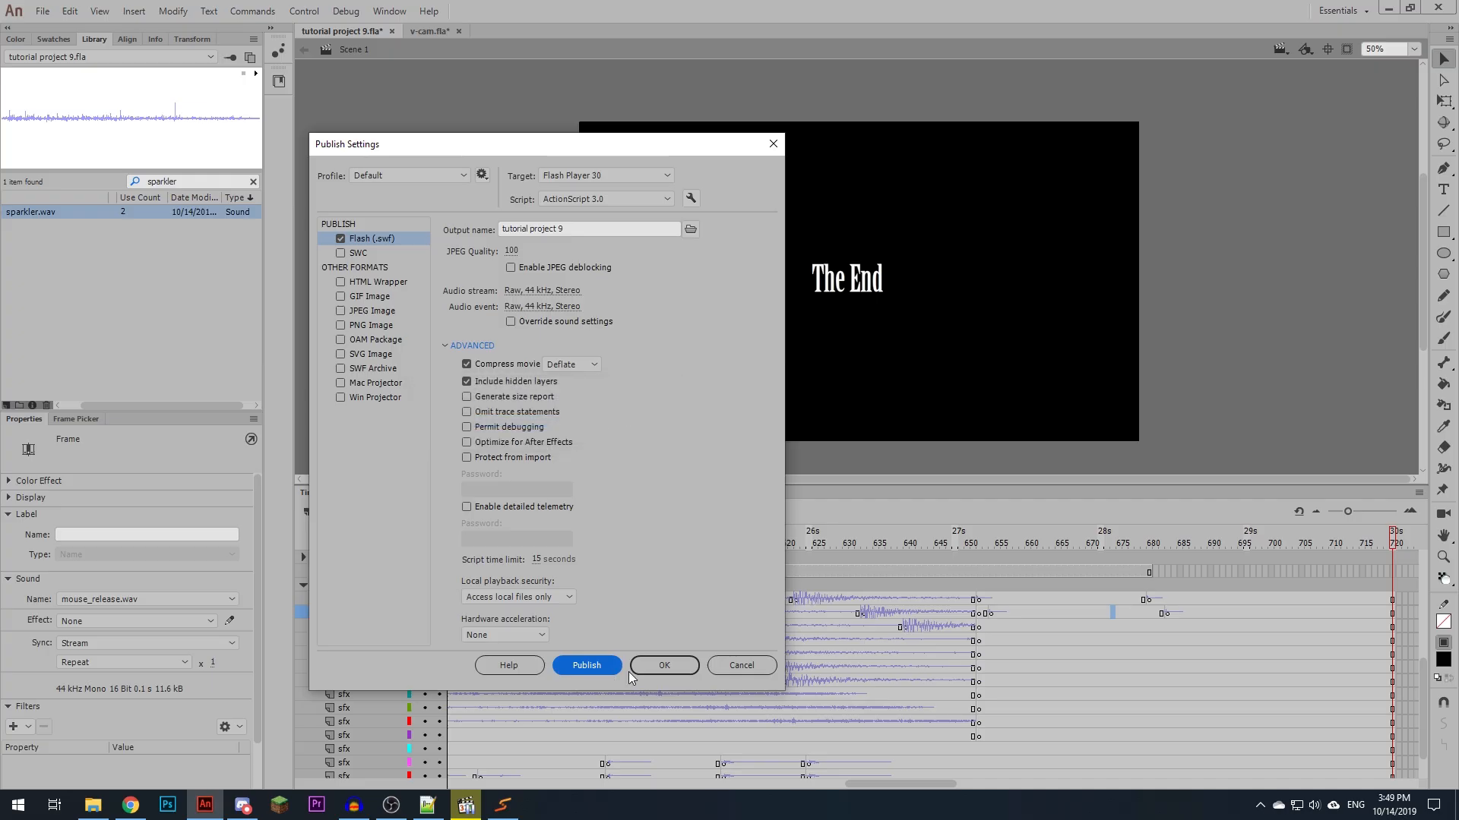
pyautogui.click(641, 674)
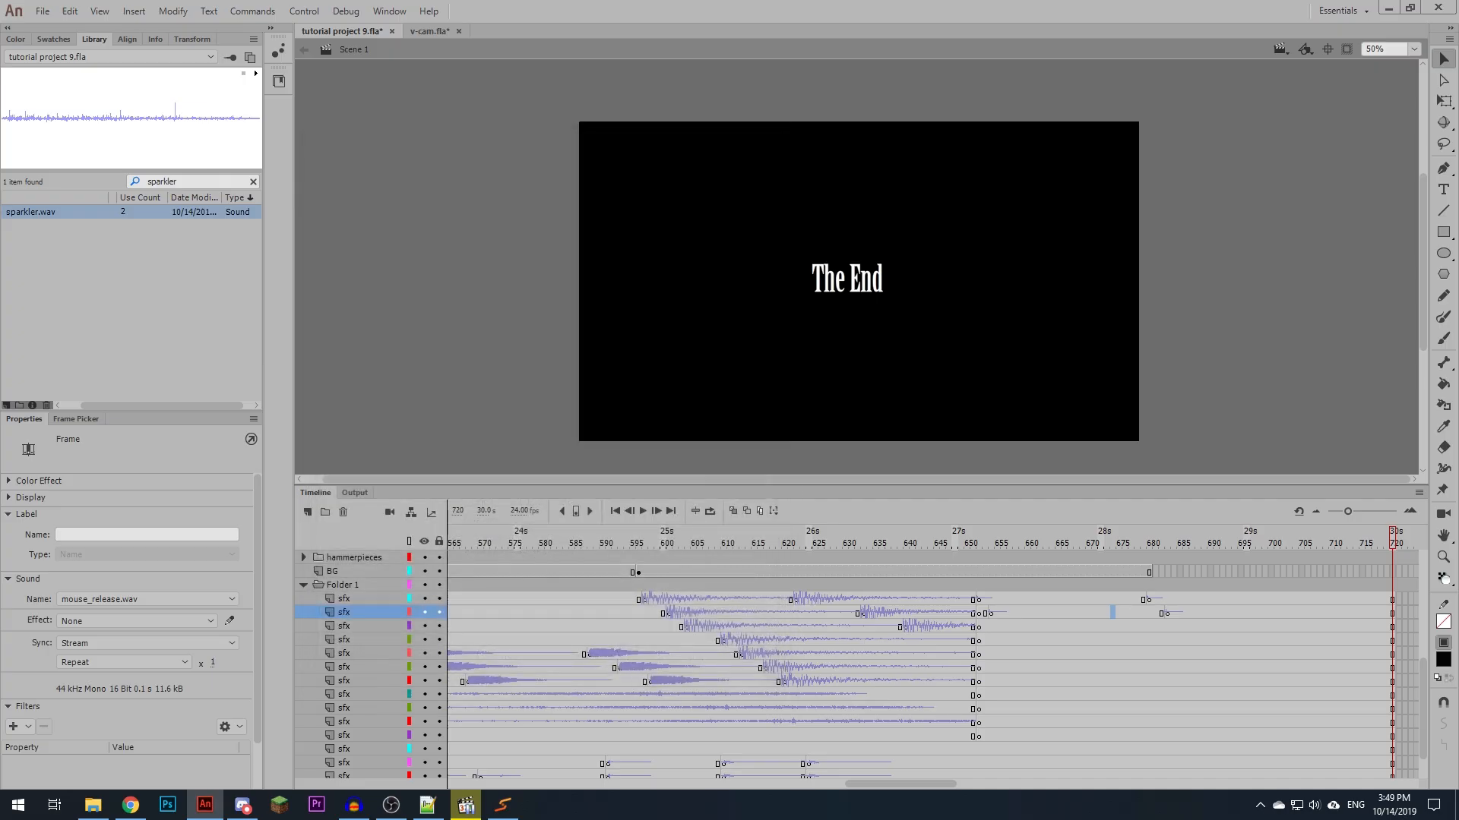
# - Switch to Swivel and add tutorial project 9.swf from the Bloop Stick Figure folder as the input SWF
pyautogui.click(502, 804)
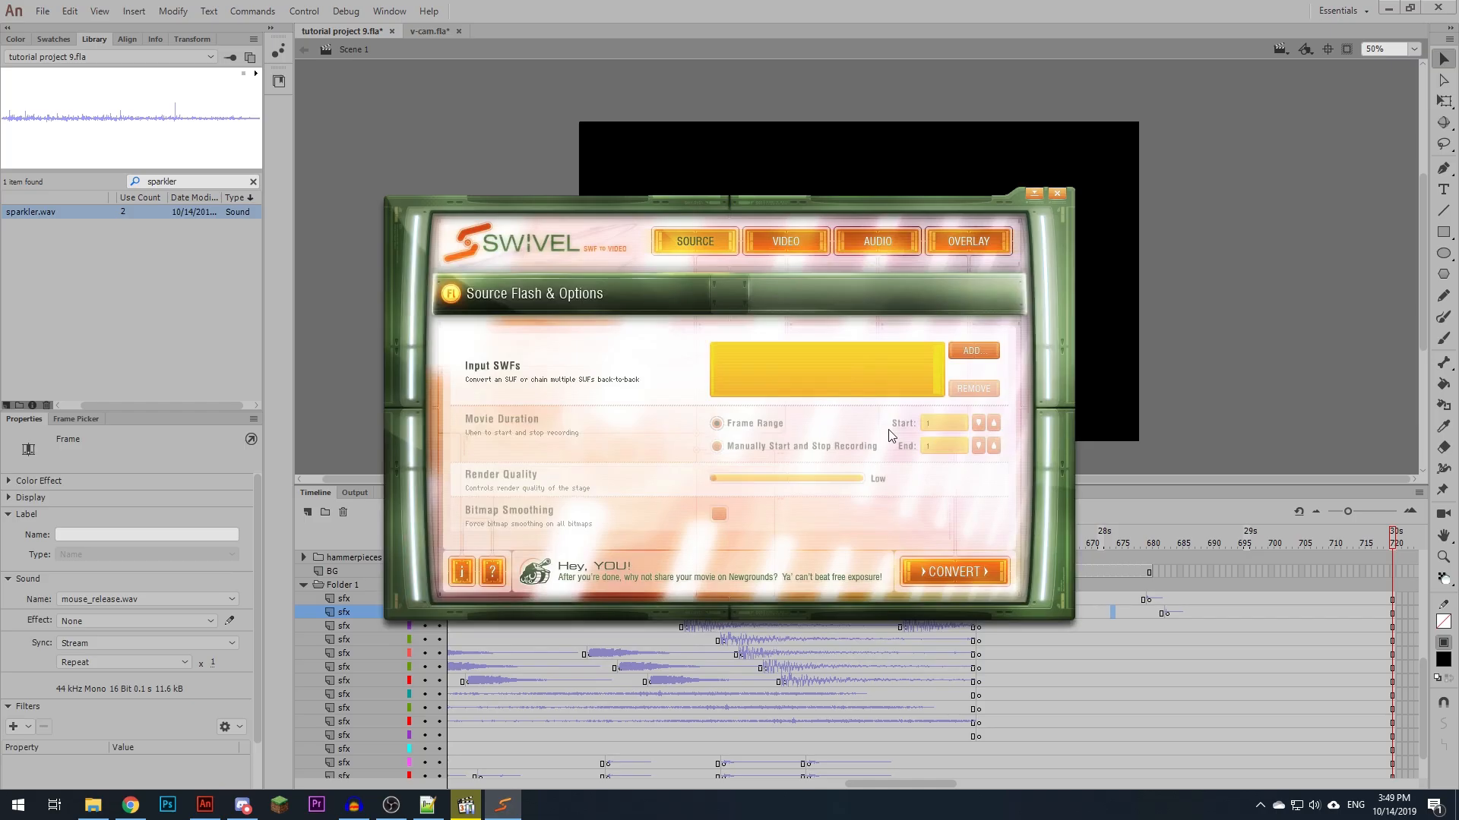
pyautogui.click(982, 350)
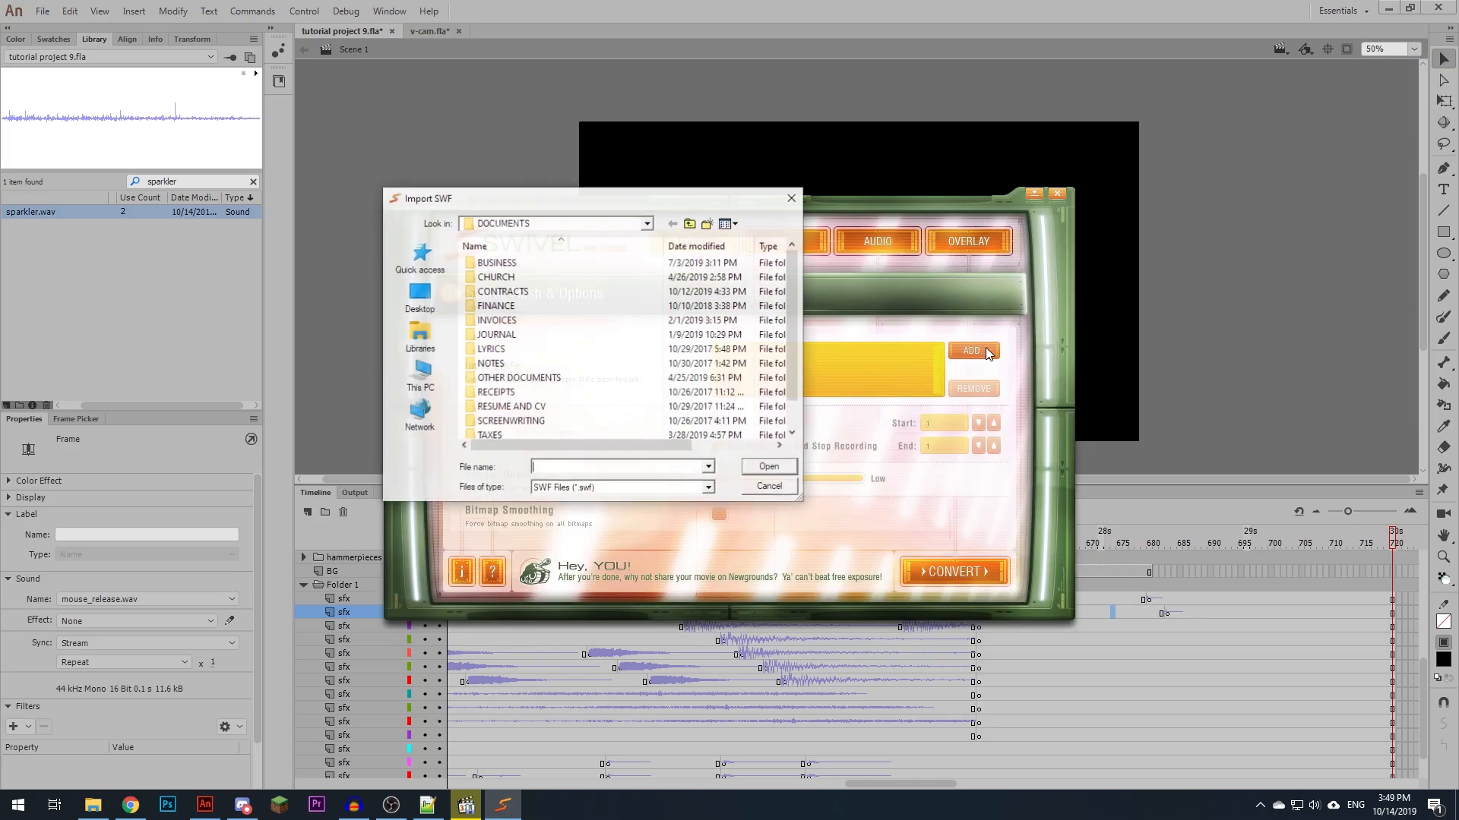
pyautogui.click(416, 283)
pyautogui.doubleClick(548, 357)
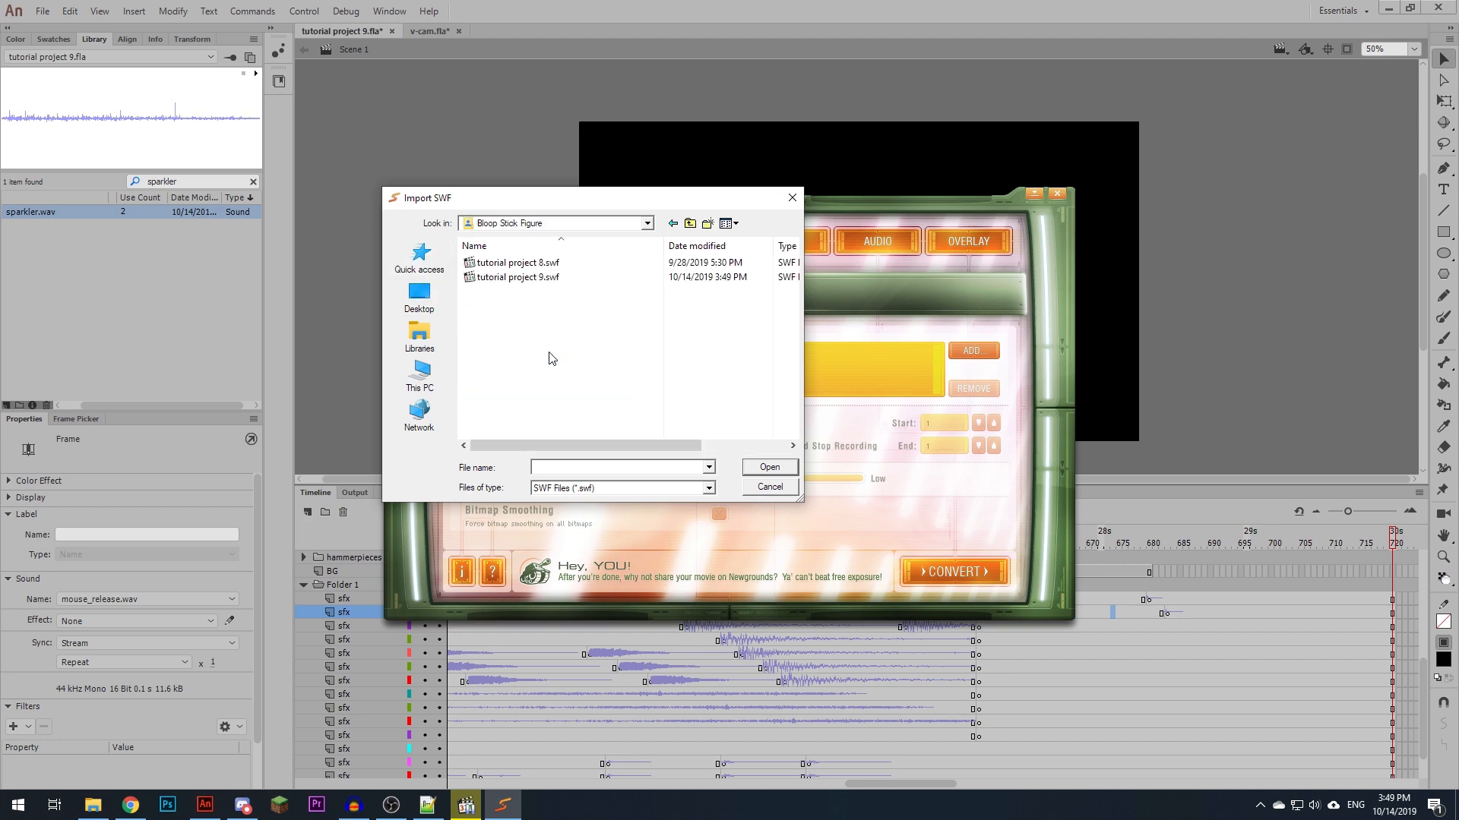
pyautogui.click(537, 277)
pyautogui.click(770, 467)
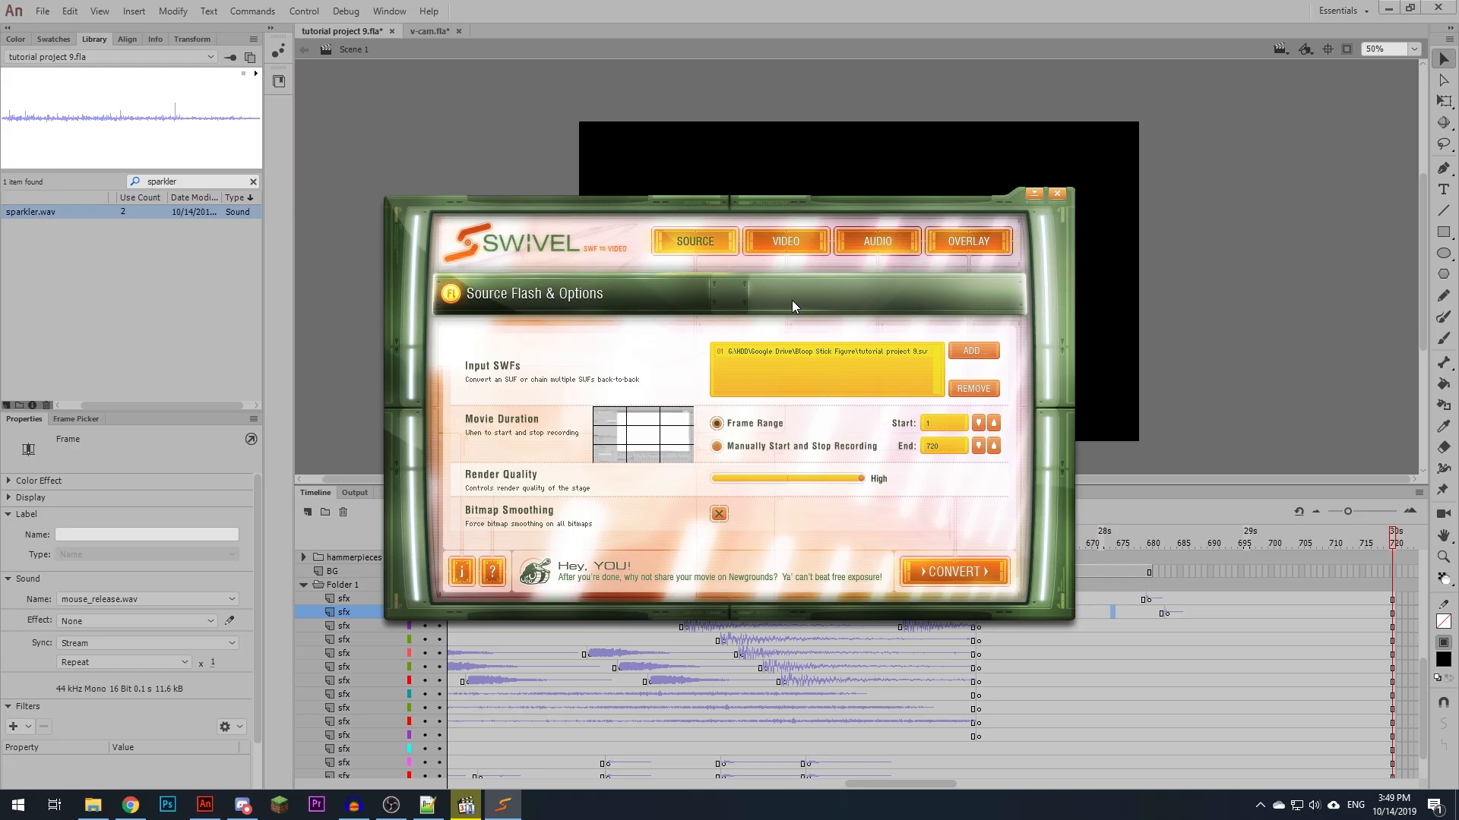
# - Set the output video codec to QuickTime Animation
pyautogui.click(774, 249)
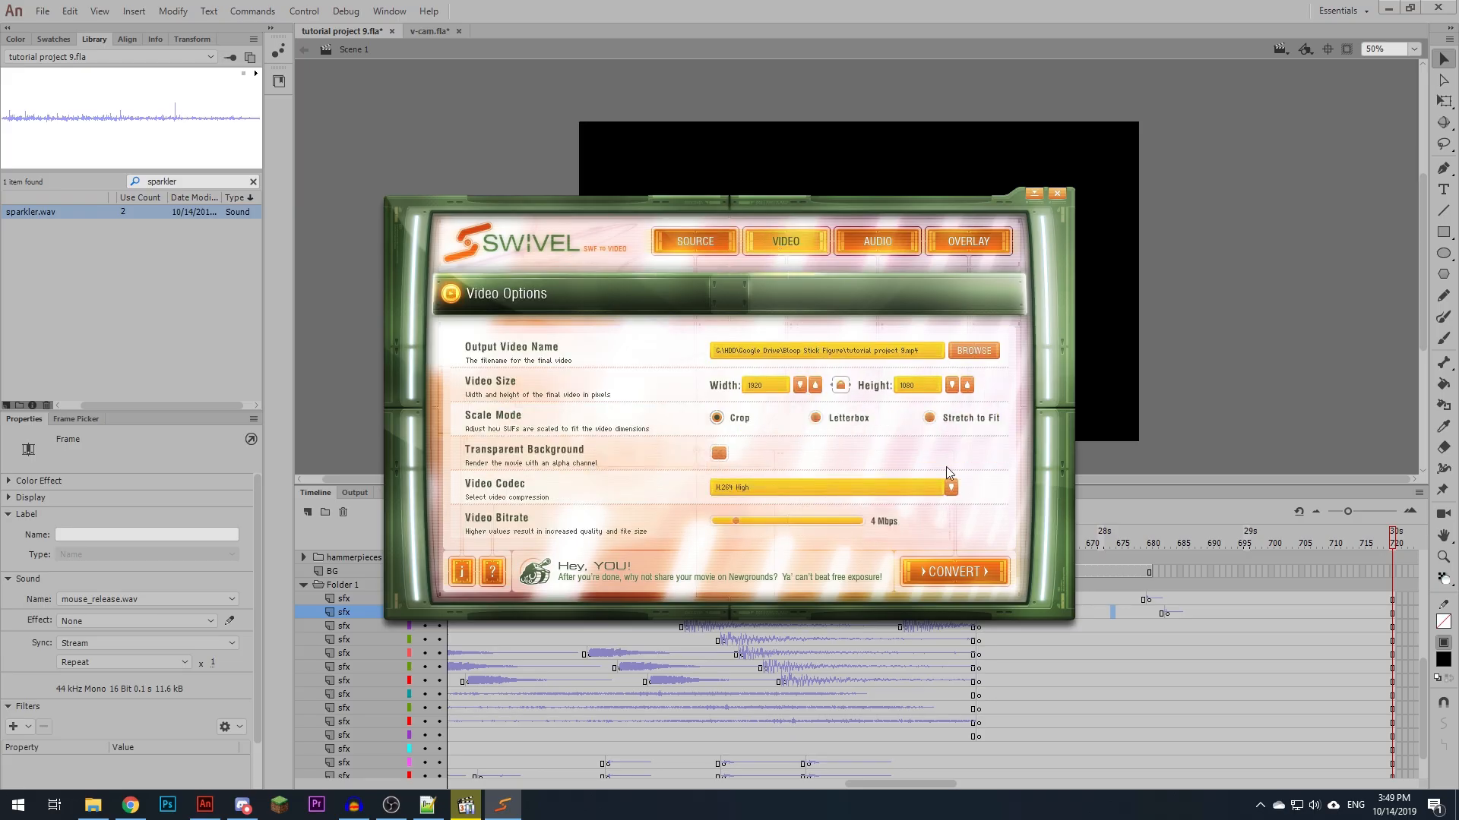
pyautogui.click(951, 487)
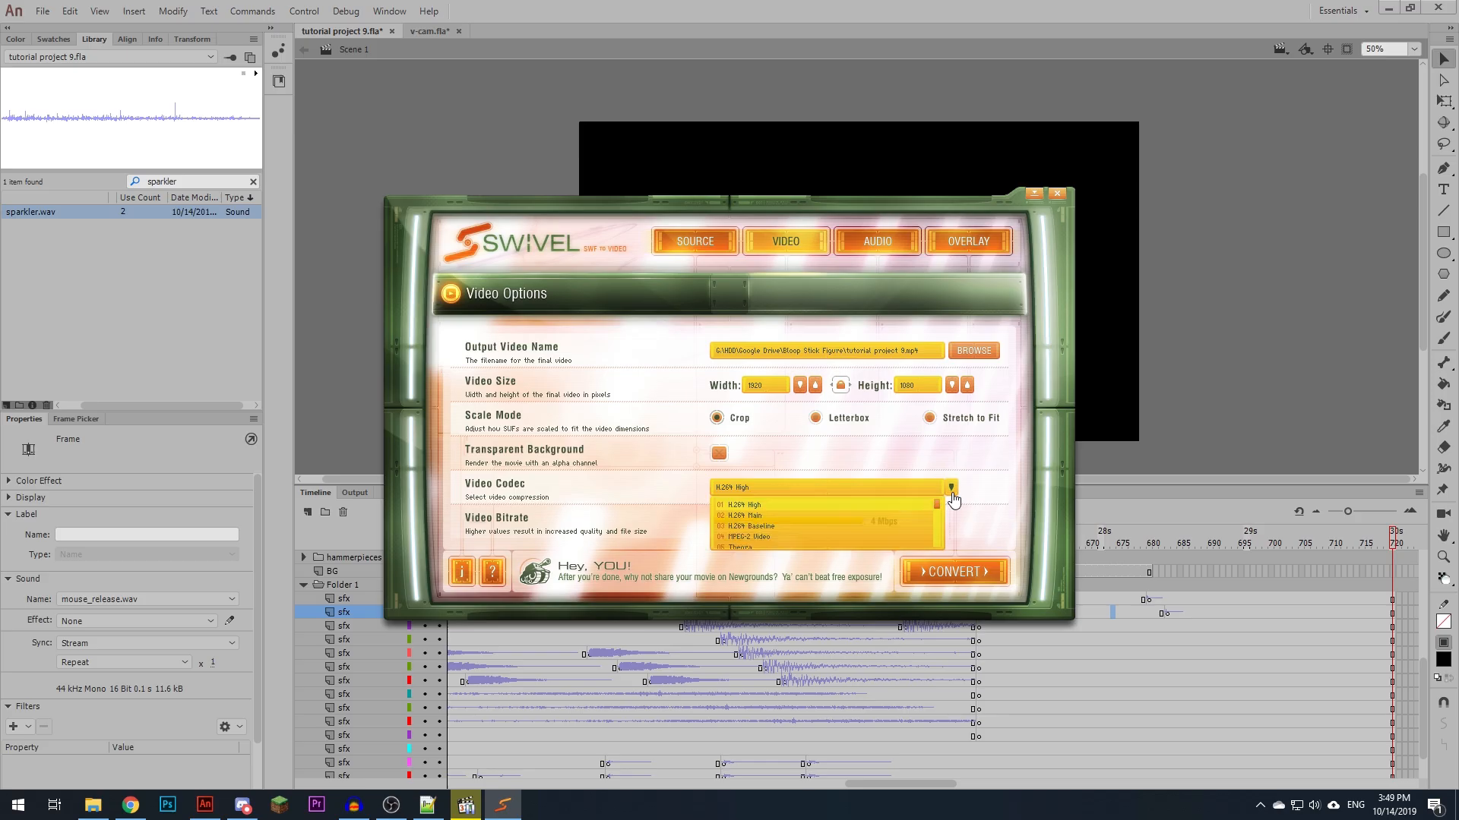
pyautogui.scroll(-3, 940, 516)
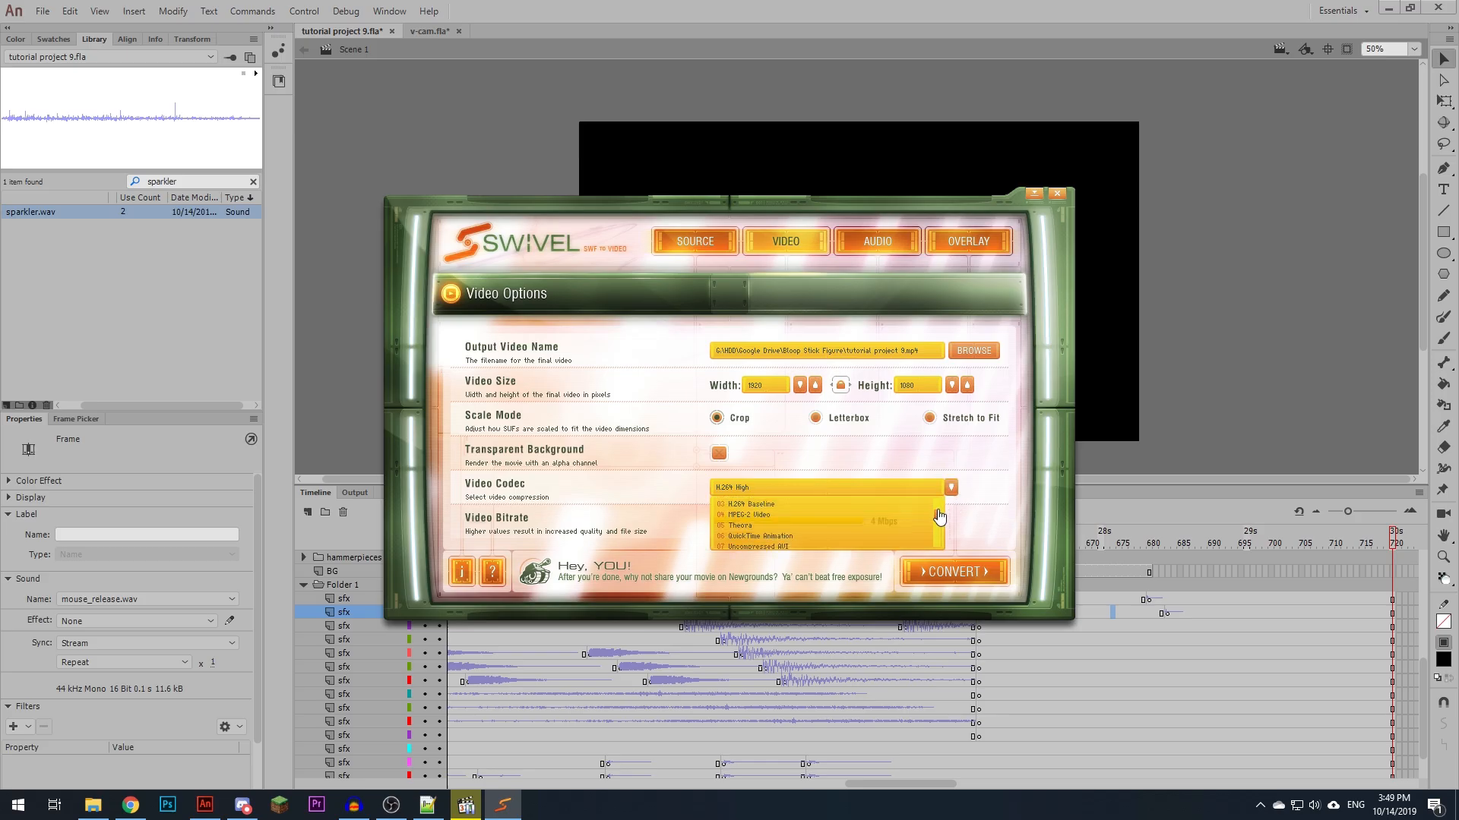
pyautogui.click(773, 541)
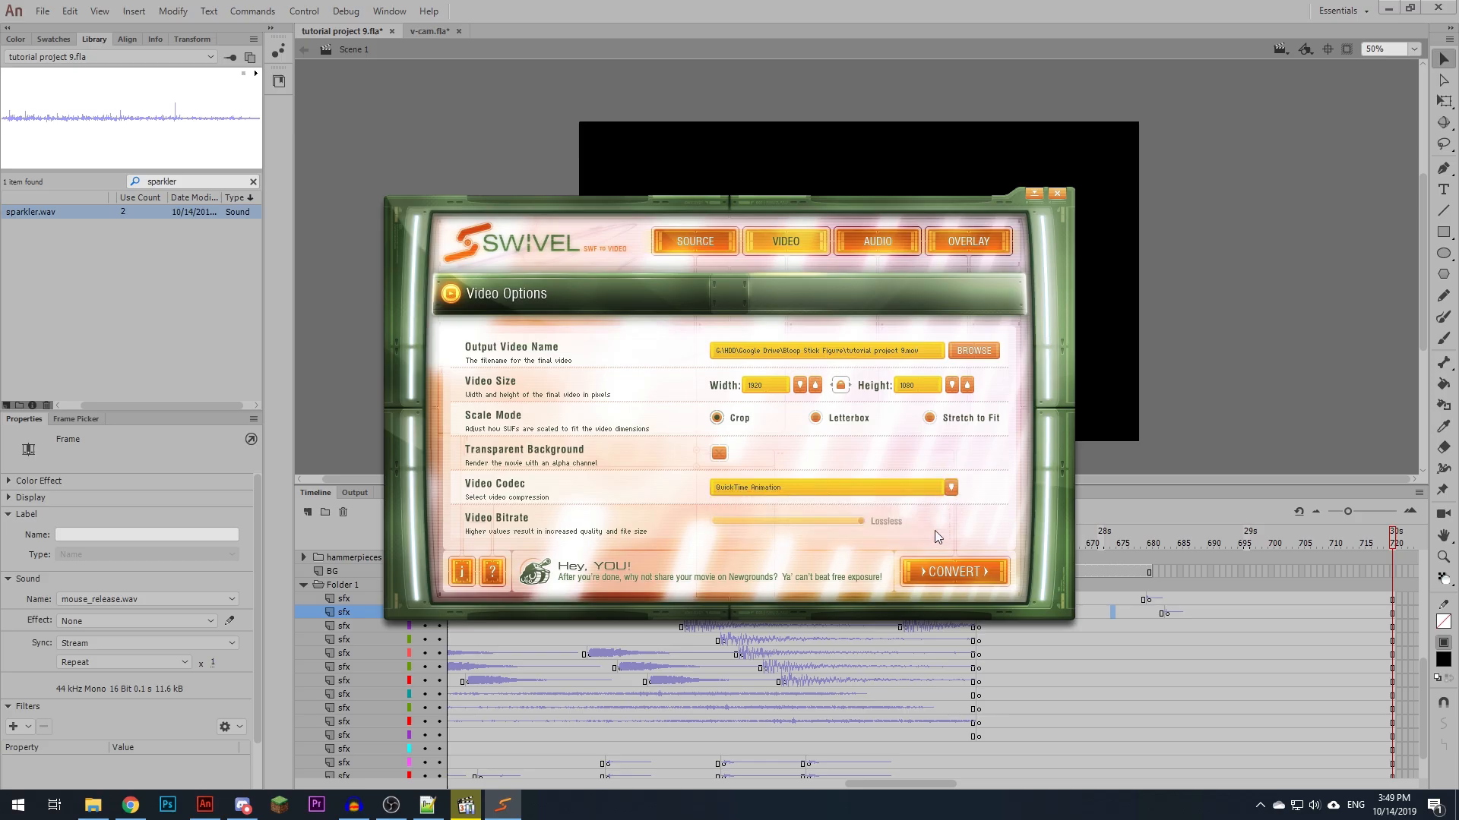
# - Set the output audio codec to Raw PCM 16-bit
pyautogui.click(886, 251)
pyautogui.click(870, 492)
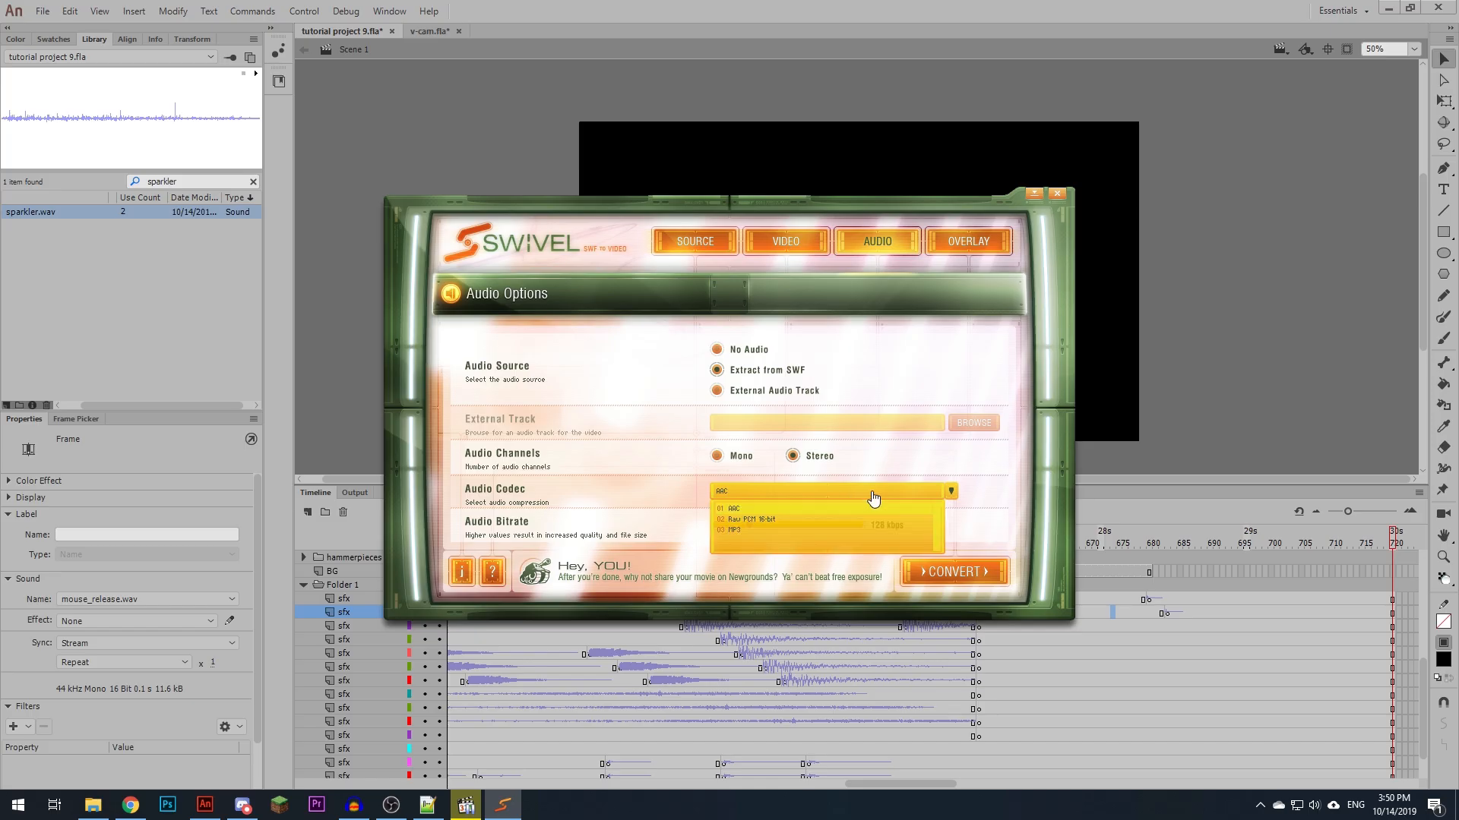
pyautogui.click(758, 520)
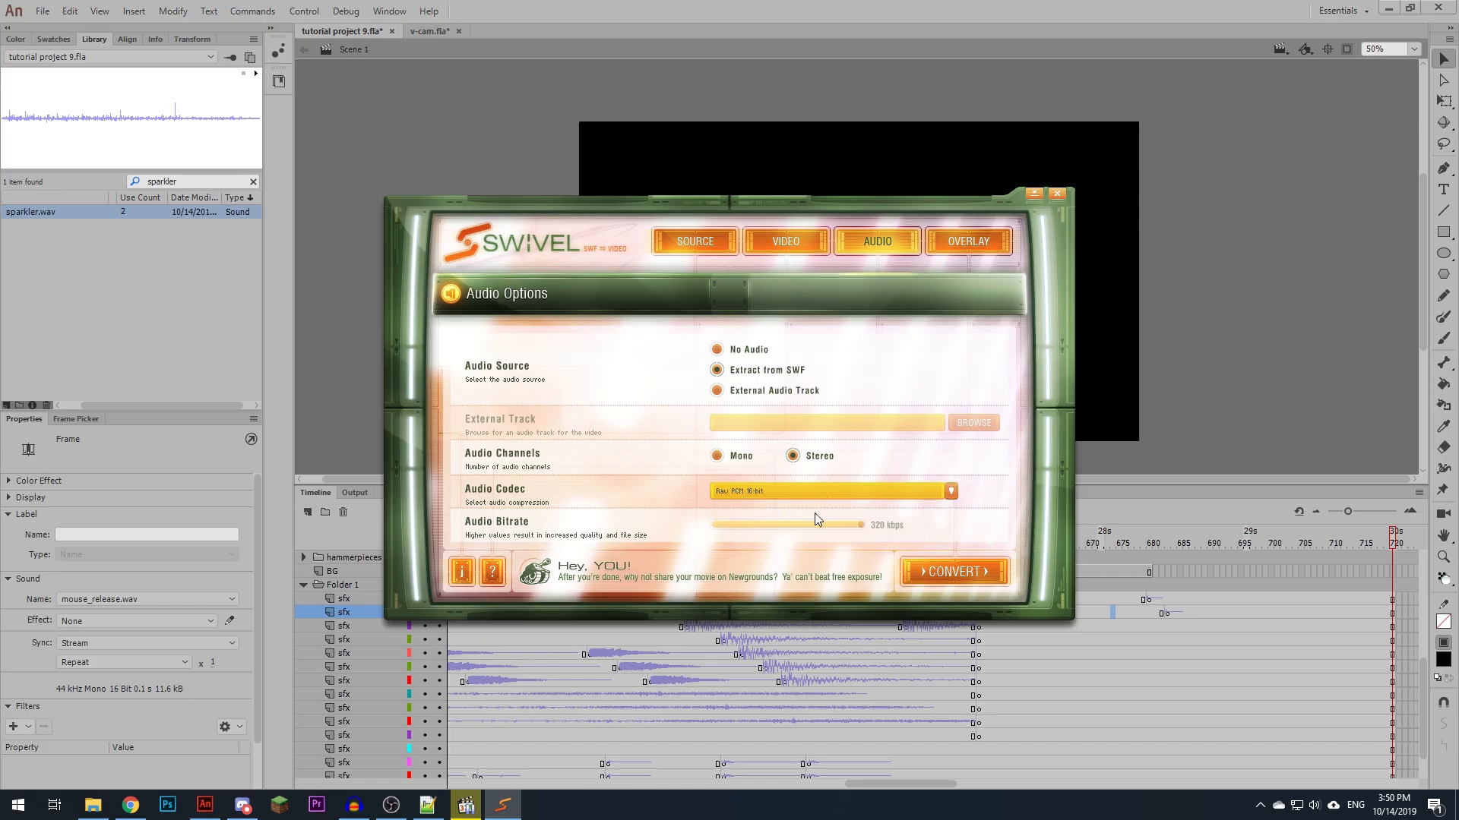
# - Change the output video codec to H.264 Baseline with a Lossless video bitrate
pyautogui.click(769, 257)
pyautogui.click(779, 493)
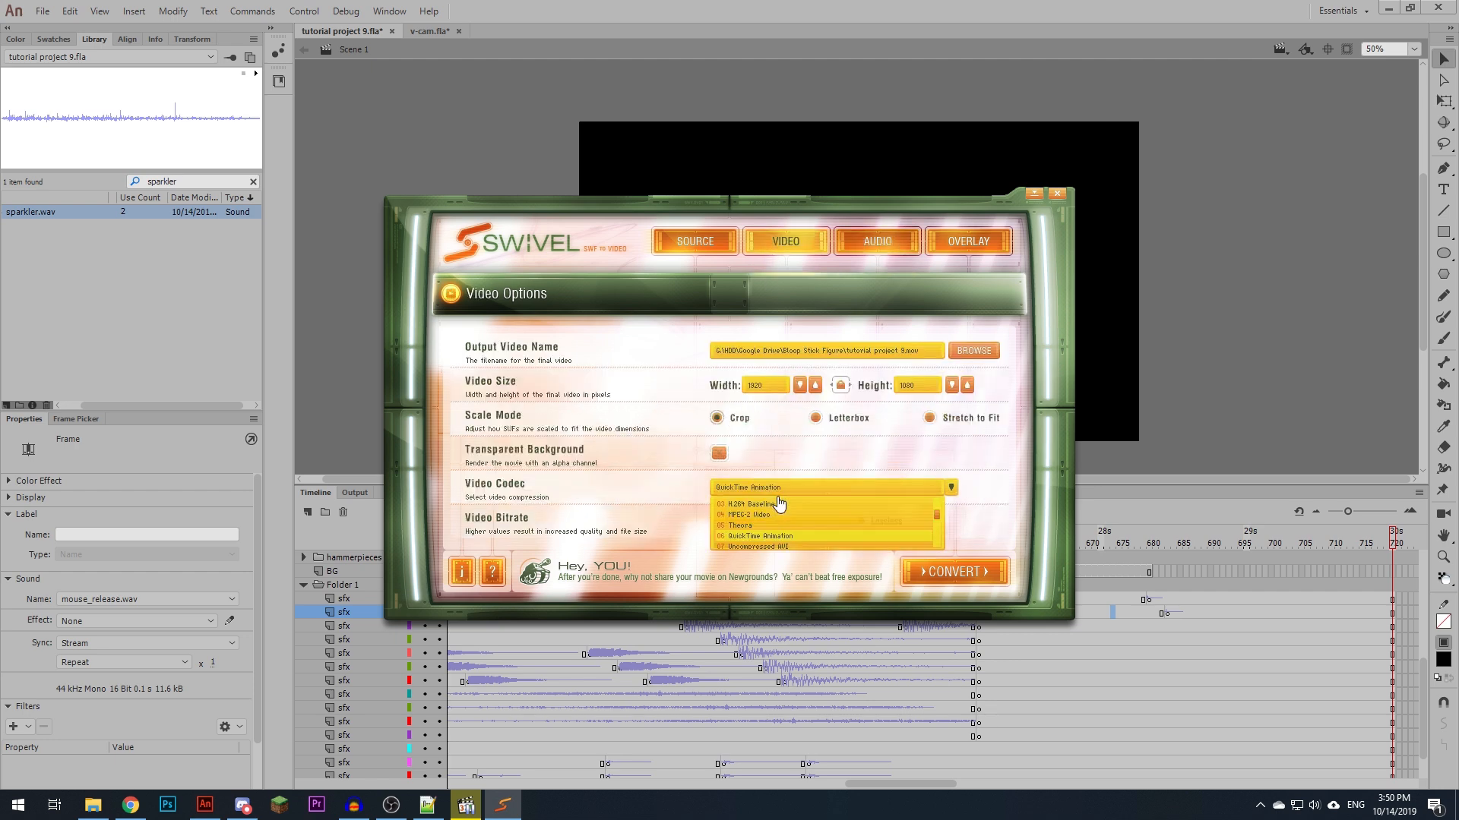
pyautogui.click(761, 505)
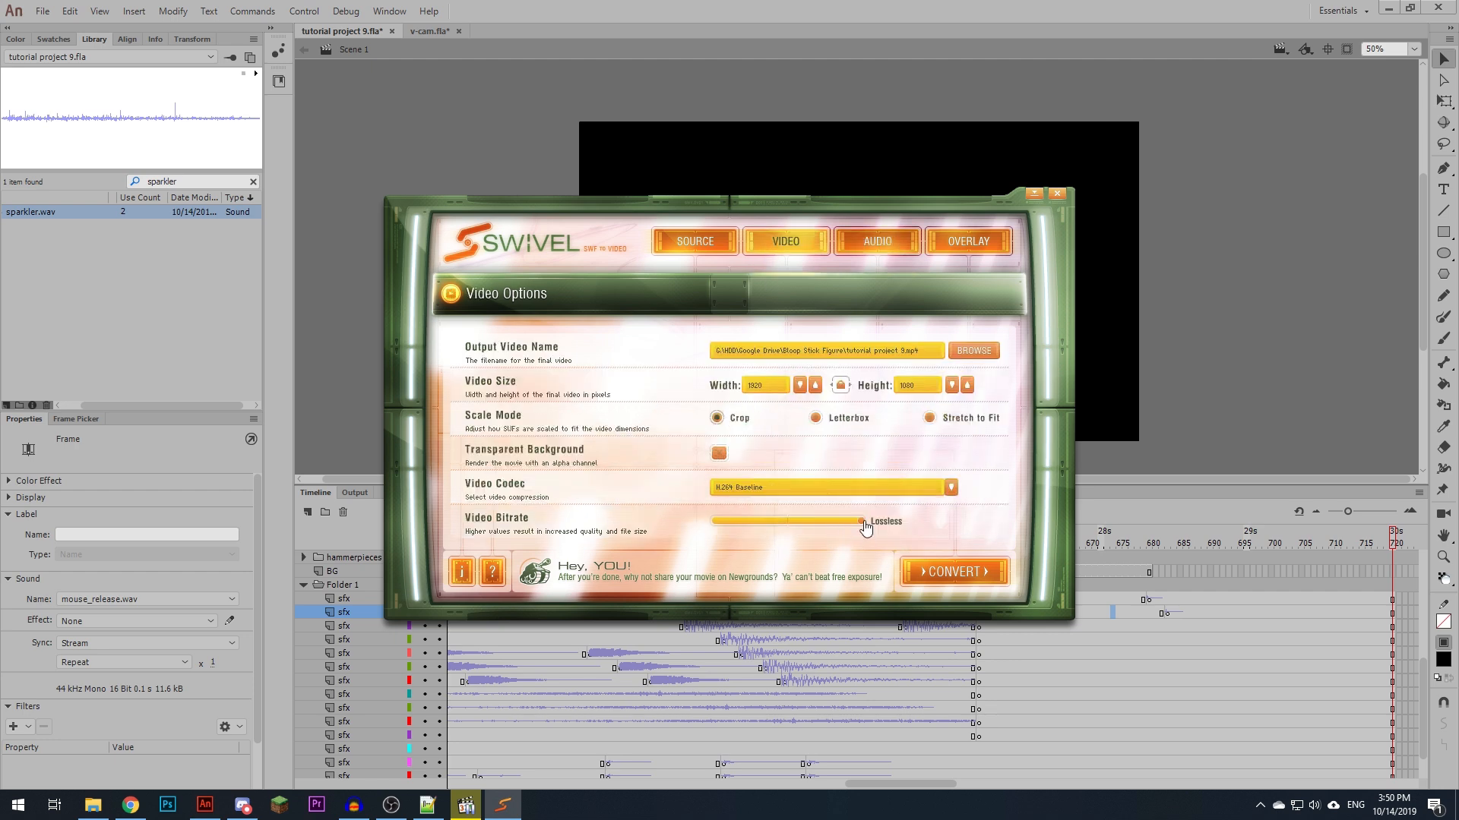
# - Check the audio options and the video options, and start converting the SWF to video
pyautogui.click(856, 242)
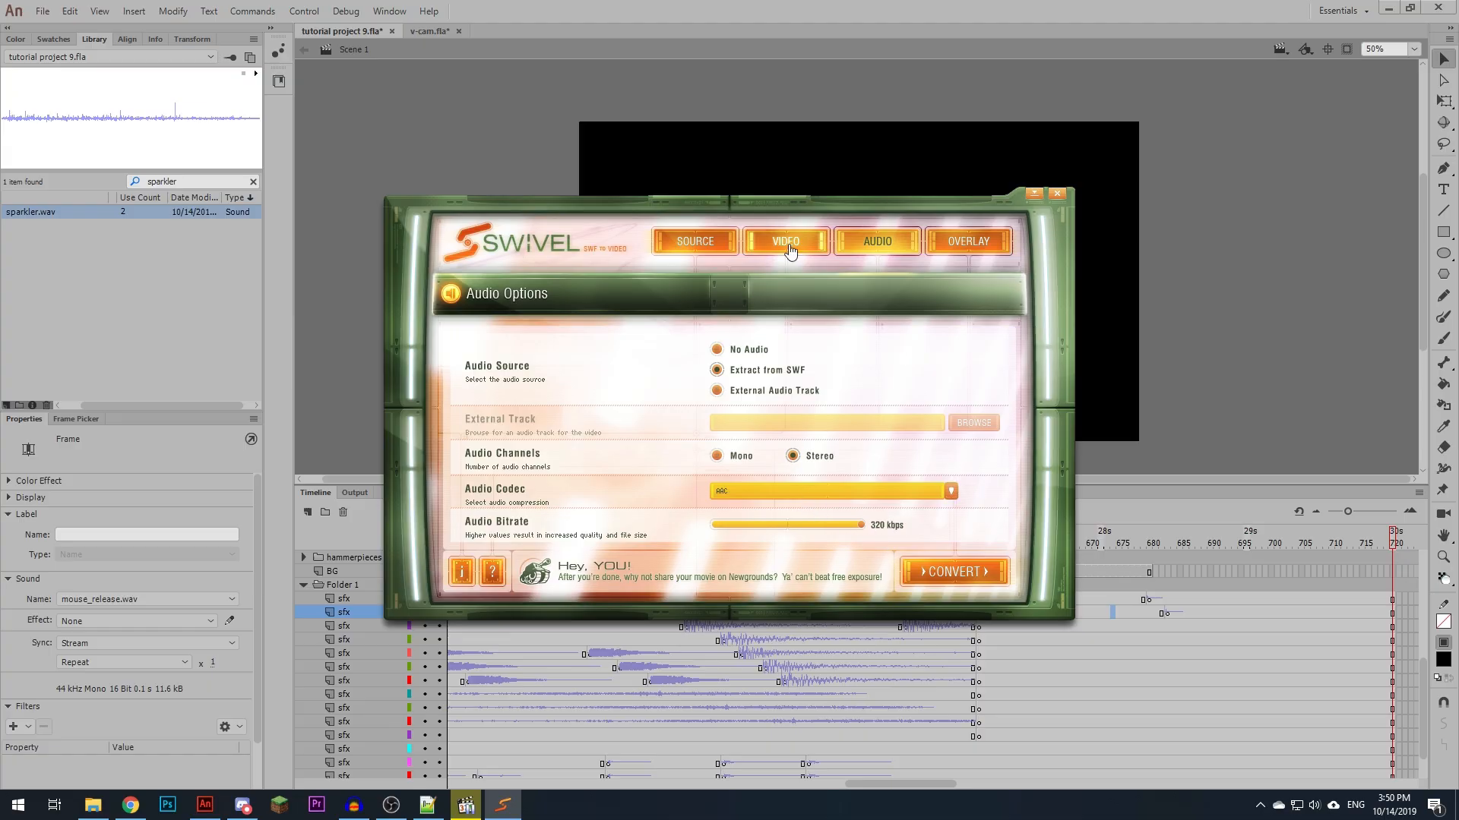
pyautogui.click(814, 241)
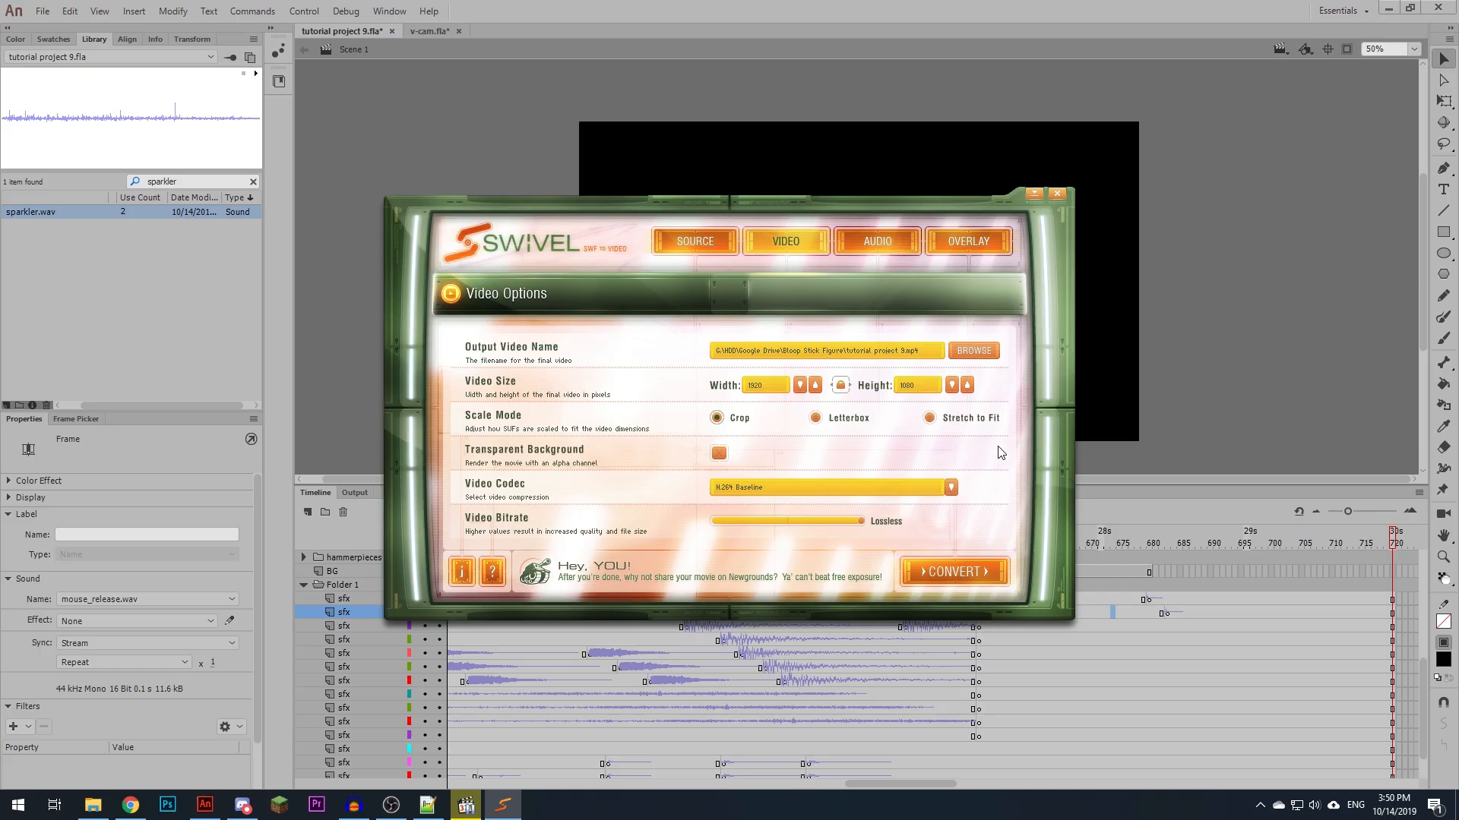
pyautogui.click(964, 578)
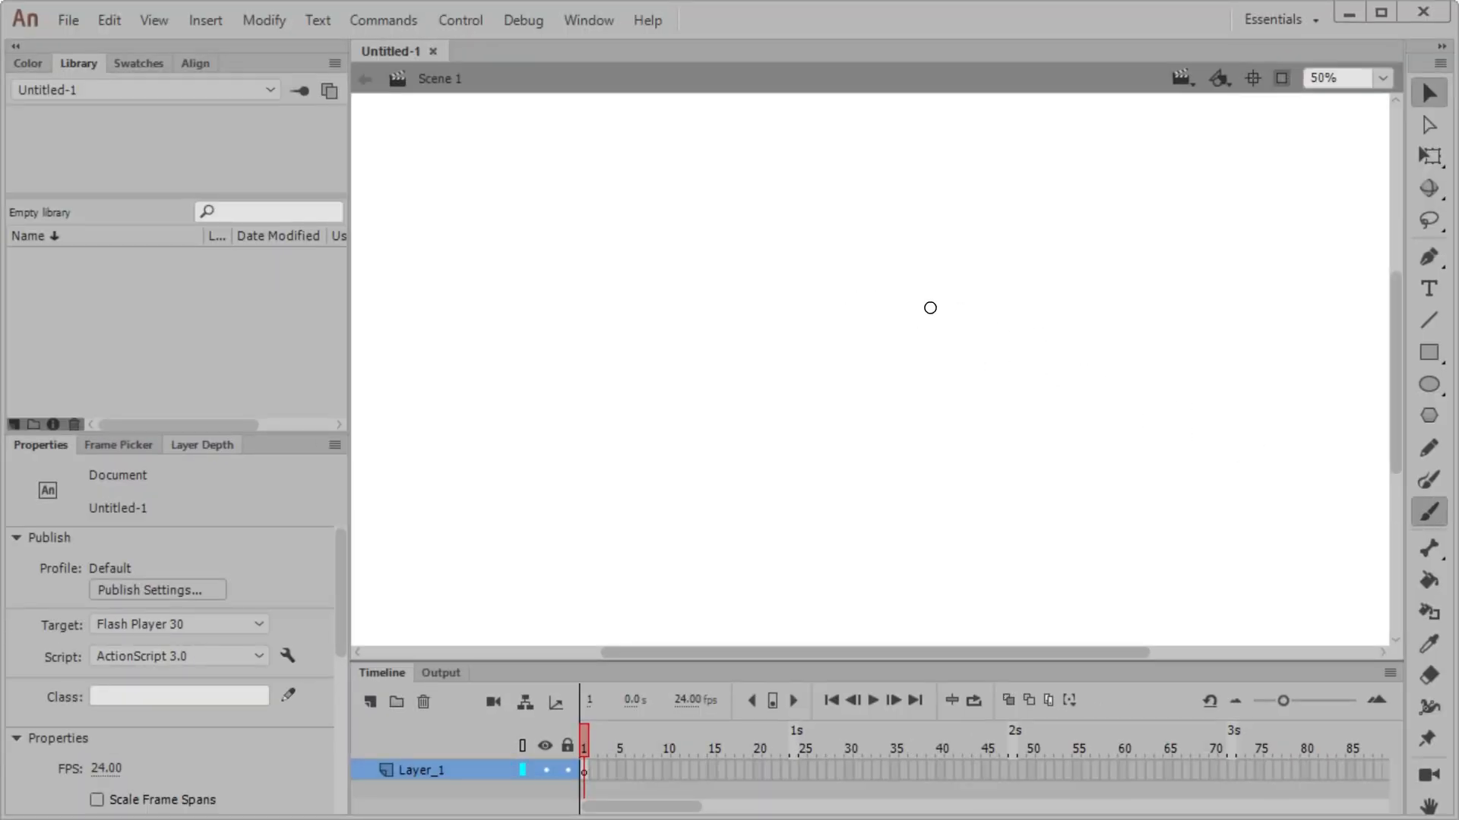
# - Draw a black stick figure with the brush on the blank stage and convert it to a Graphic symbol named victim
pyautogui.moveTo(838, 305)
pyautogui.mouseDown()
pyautogui.moveTo(868, 359)
pyautogui.moveTo(868, 297)
pyautogui.mouseUp()
pyautogui.moveTo(859, 368)
pyautogui.mouseDown()
pyautogui.moveTo(861, 433)
pyautogui.moveTo(890, 499)
pyautogui.mouseUp()
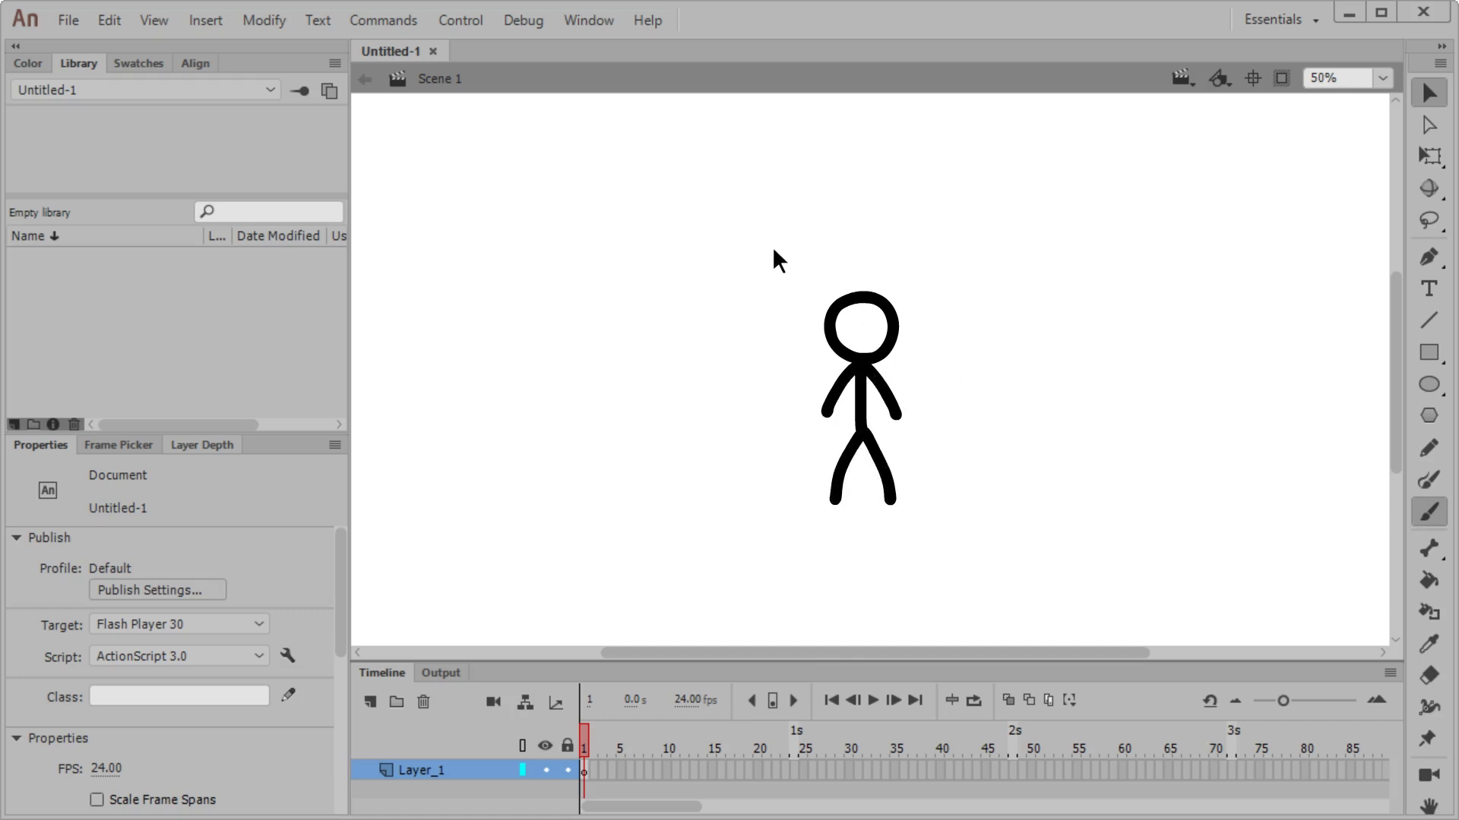
pyautogui.moveTo(777, 260); pyautogui.dragTo(939, 547)
pyautogui.press('F8')
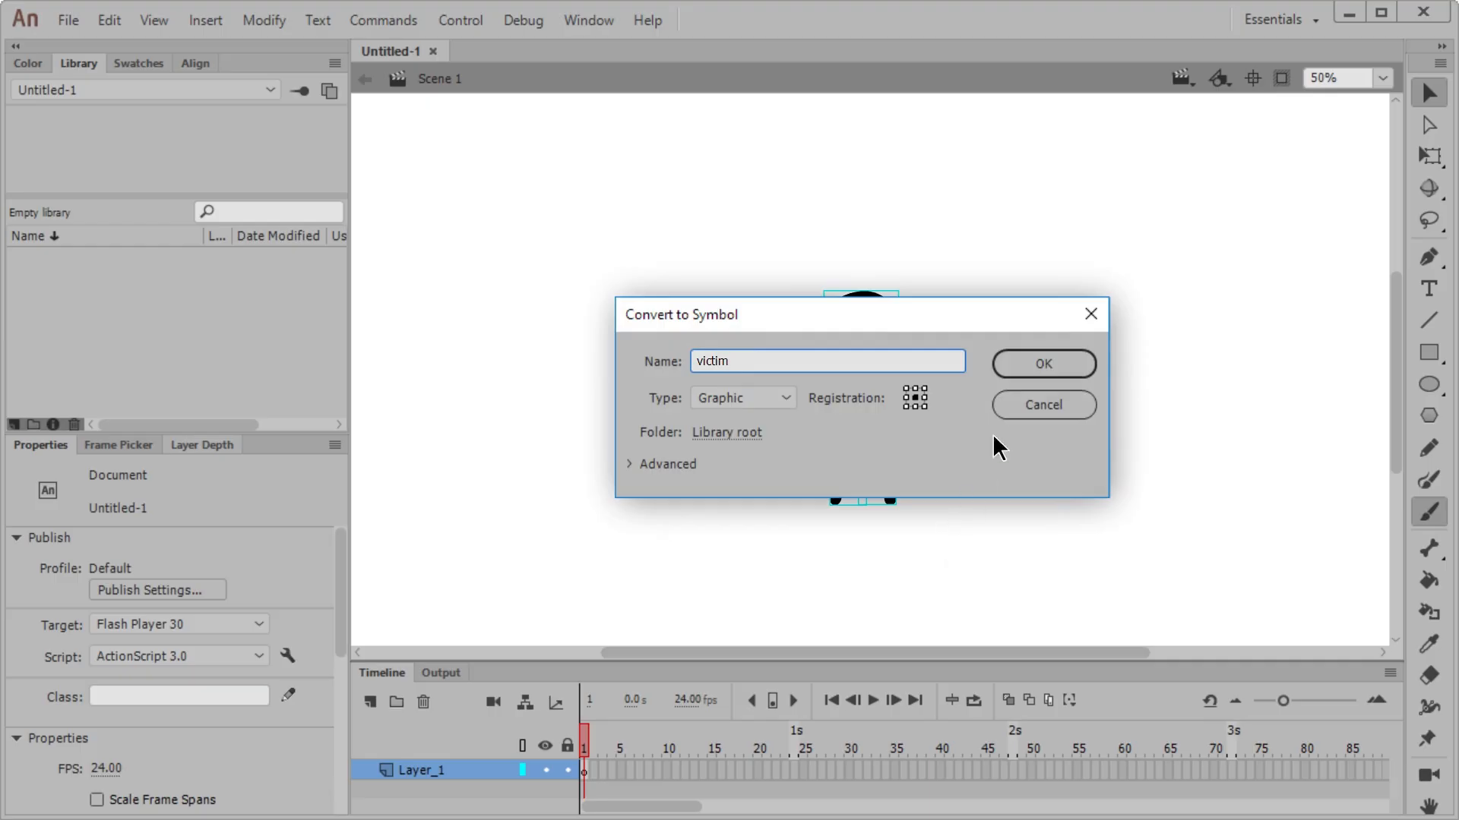
pyautogui.click(1037, 366)
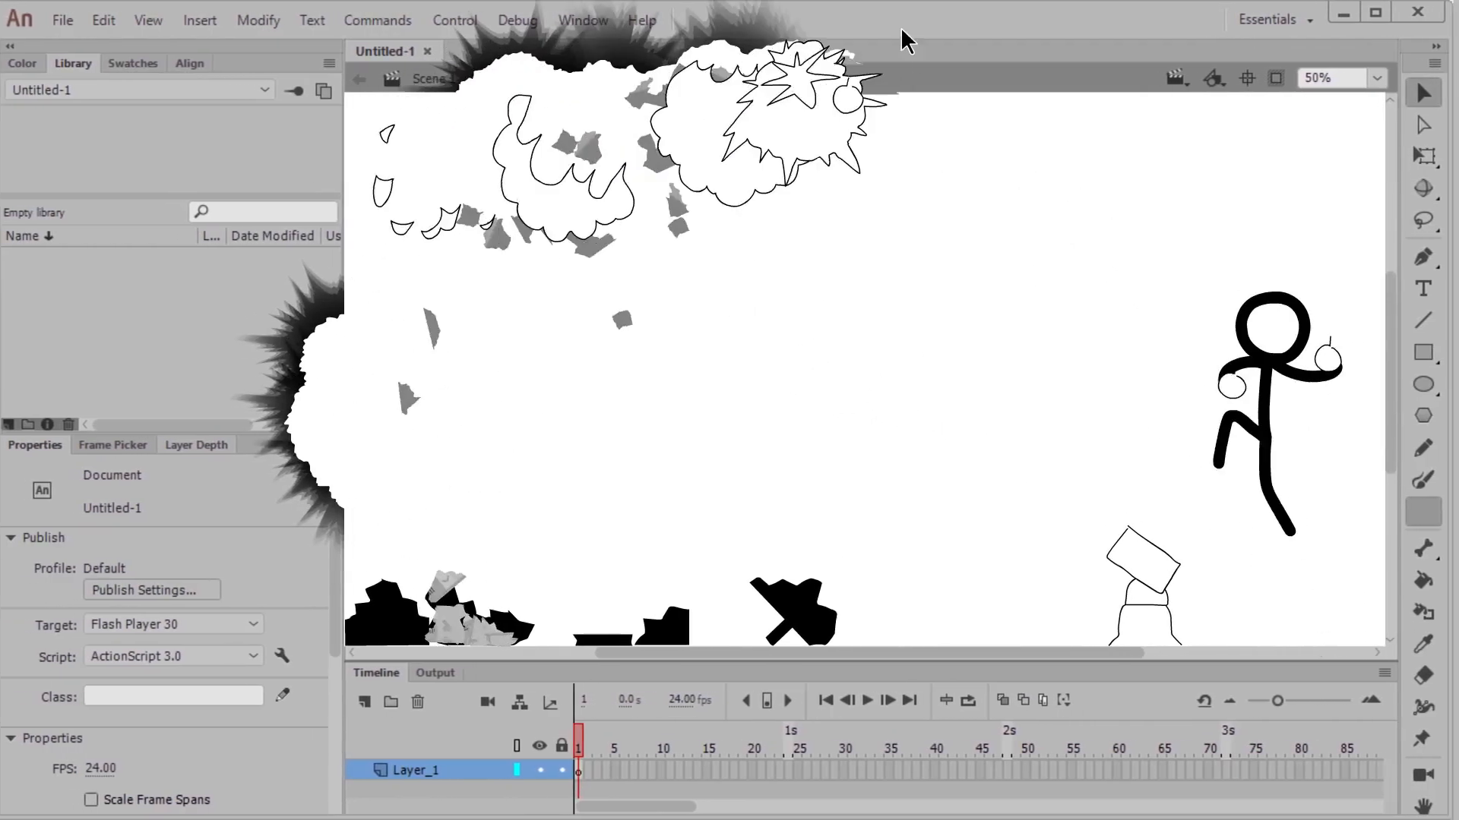
# - Close the Animate window containing the Untitled-1 document
pyautogui.click(1417, 11)
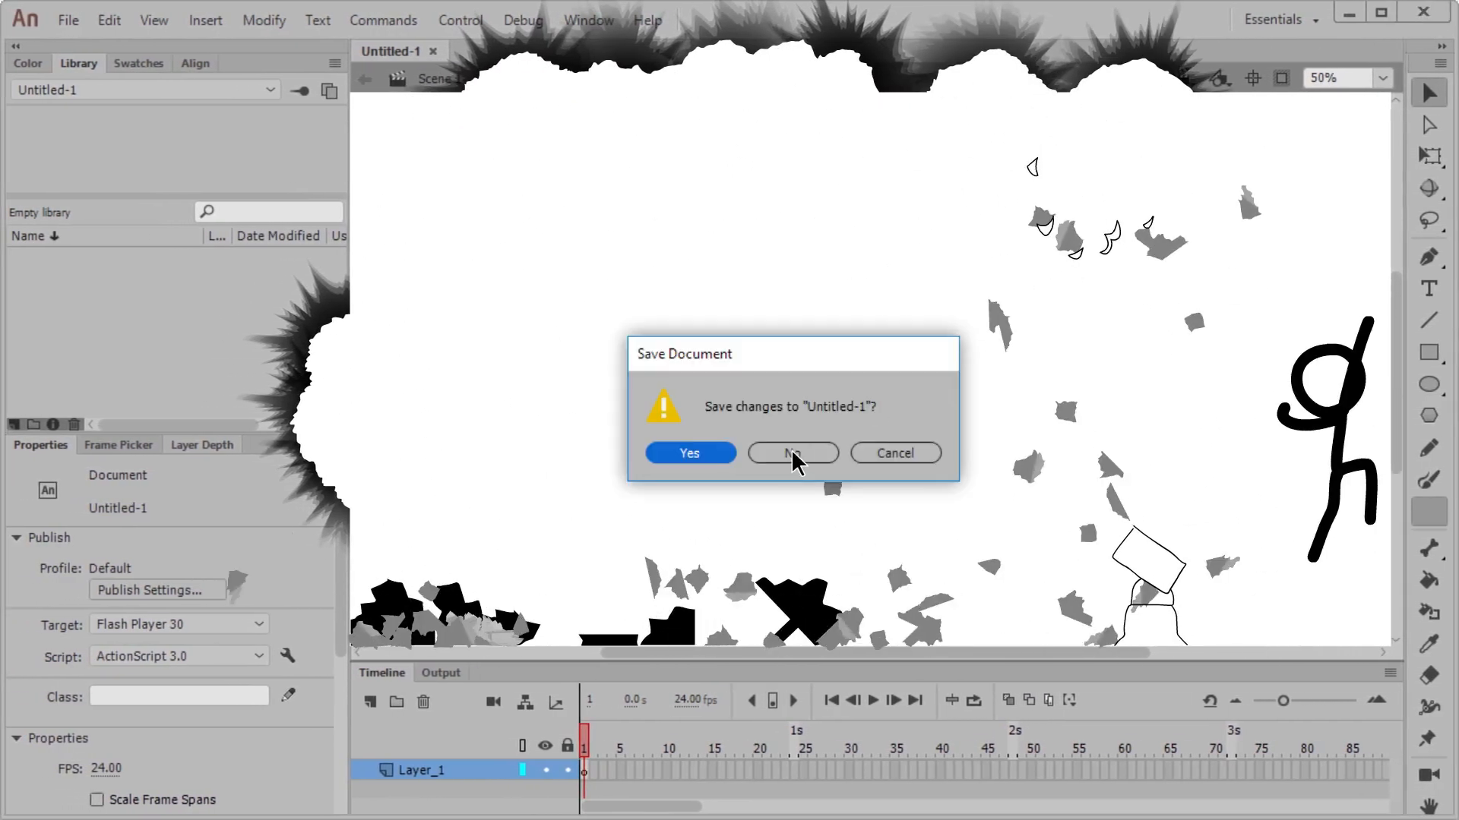